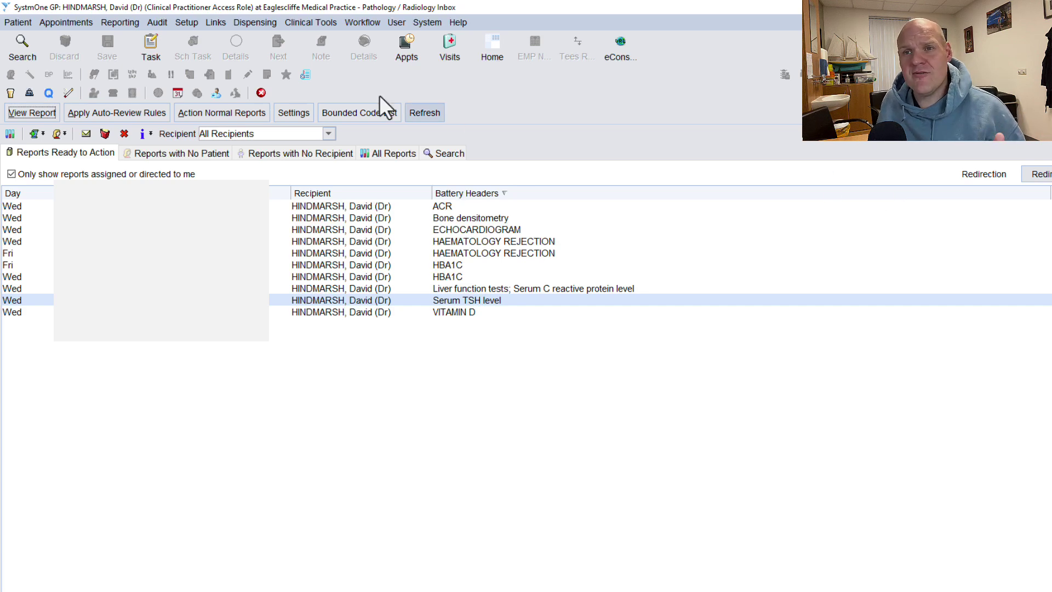
Step: Tick 'Use auto-review pathology rules' under Organisation Preferences > Pathology > Auto-Reviewing
left_click(189, 22)
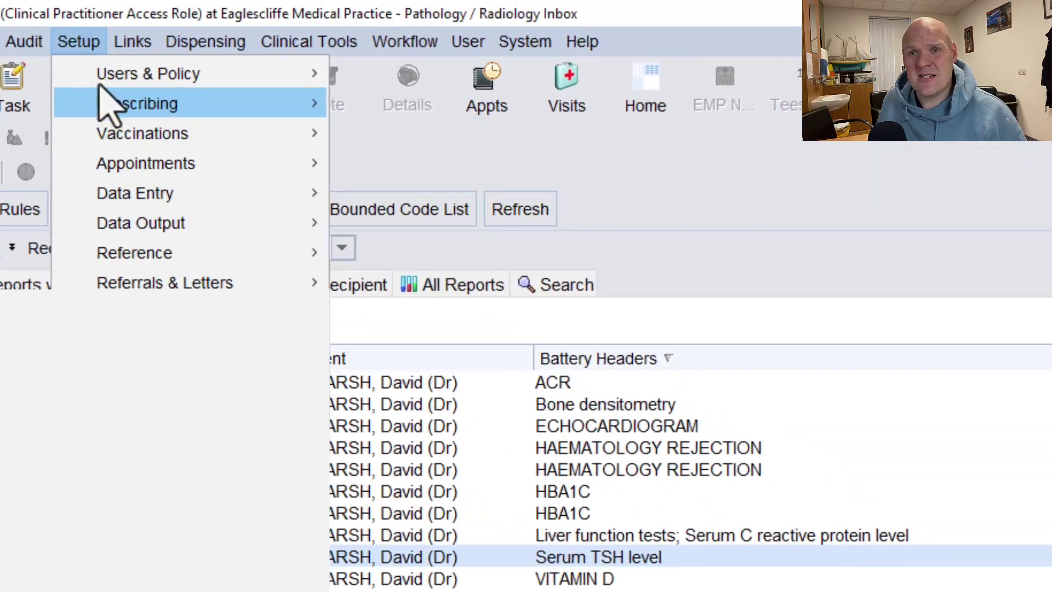
mouse_move(170, 46)
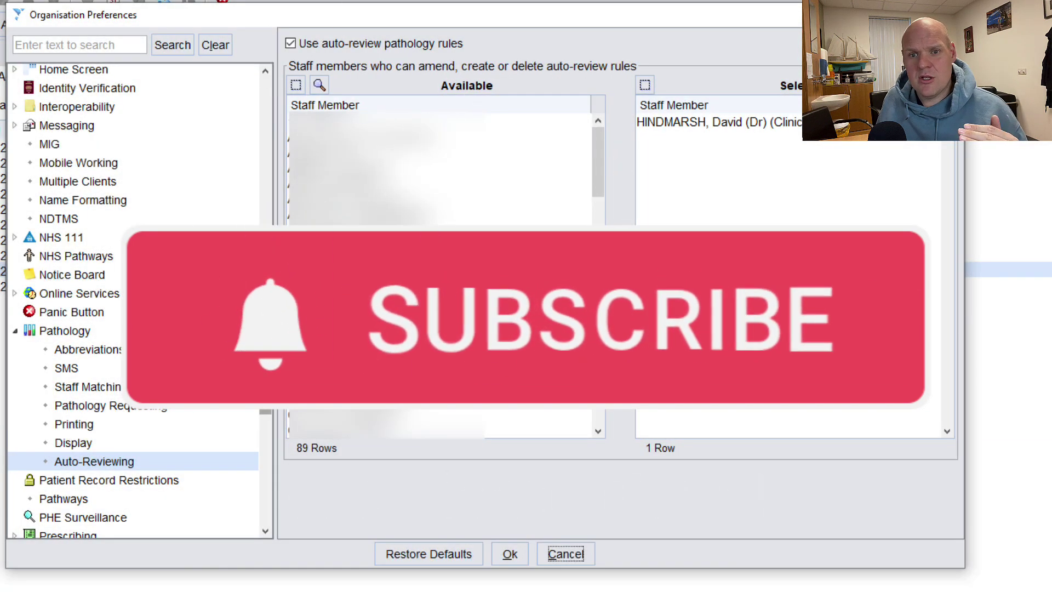
left_click_drag(265, 337, 101, 330)
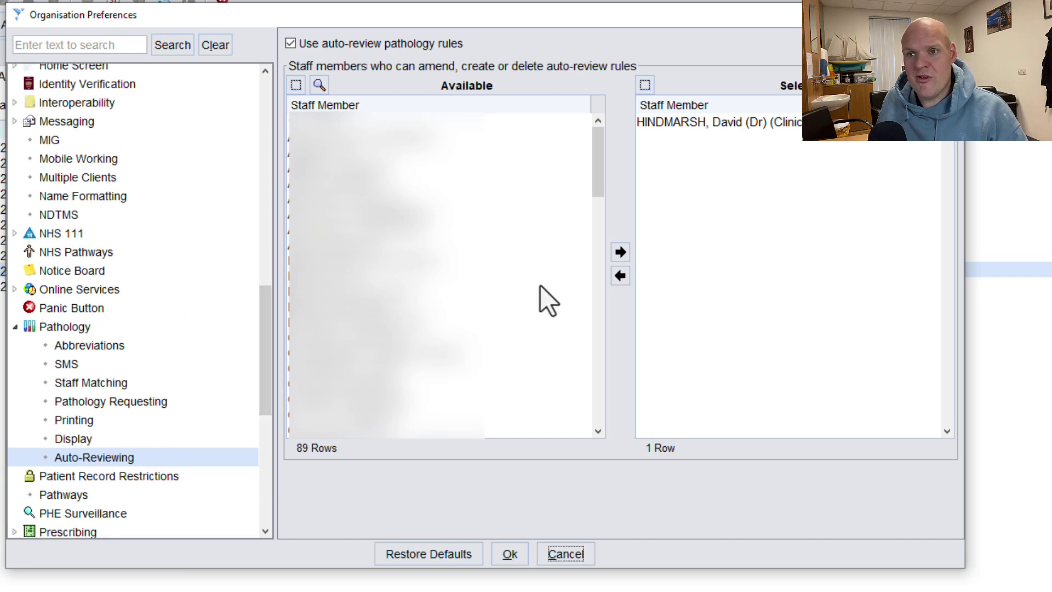
left_click(292, 44)
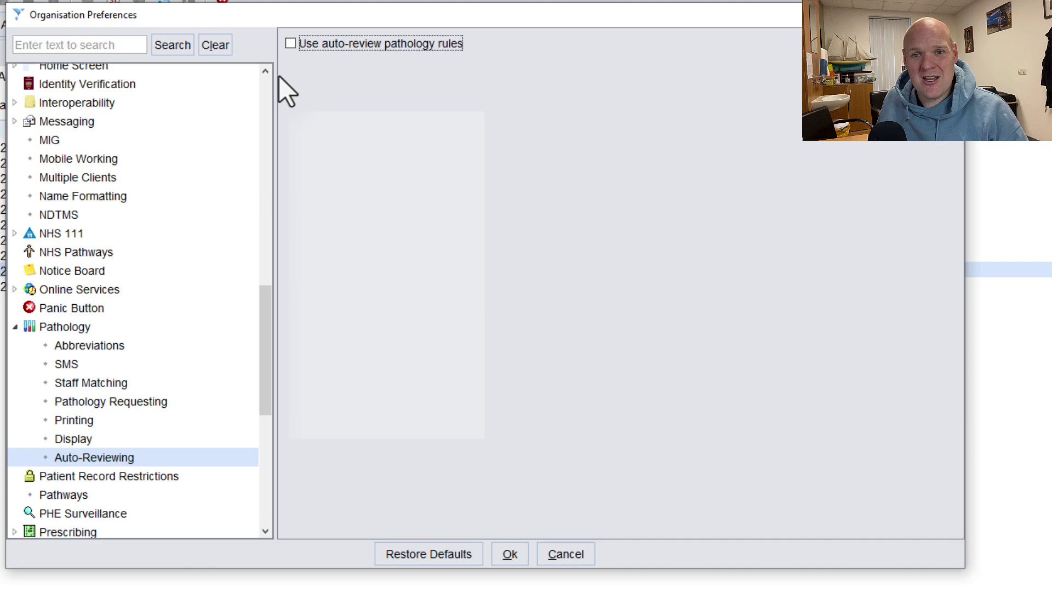
left_click(291, 43)
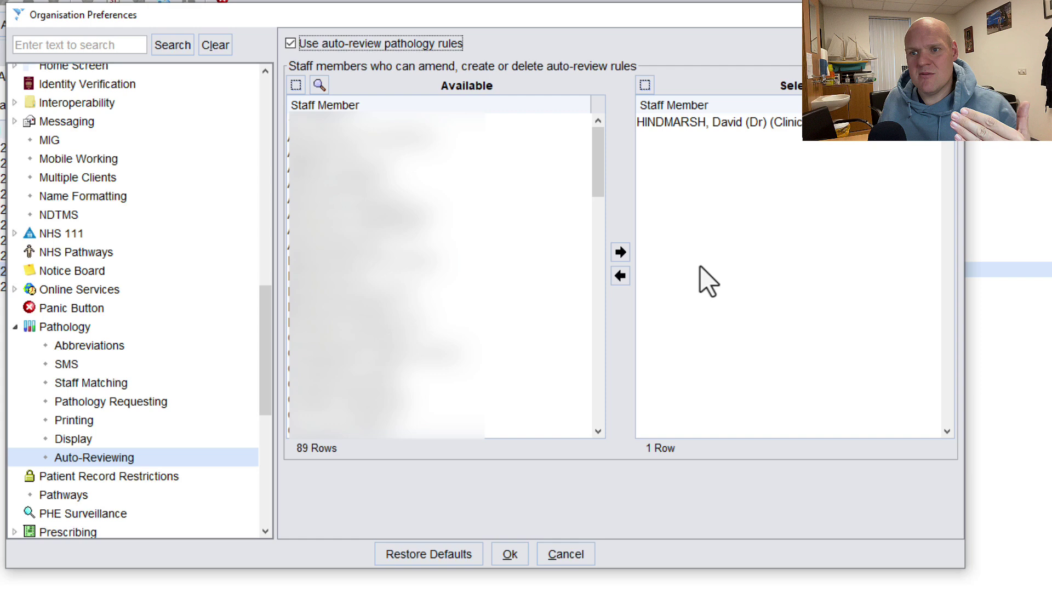
Step: Save the preferences and open the Pathology / Radiology Results Auto-Review Rules Engine via Workflow Support
left_click(508, 555)
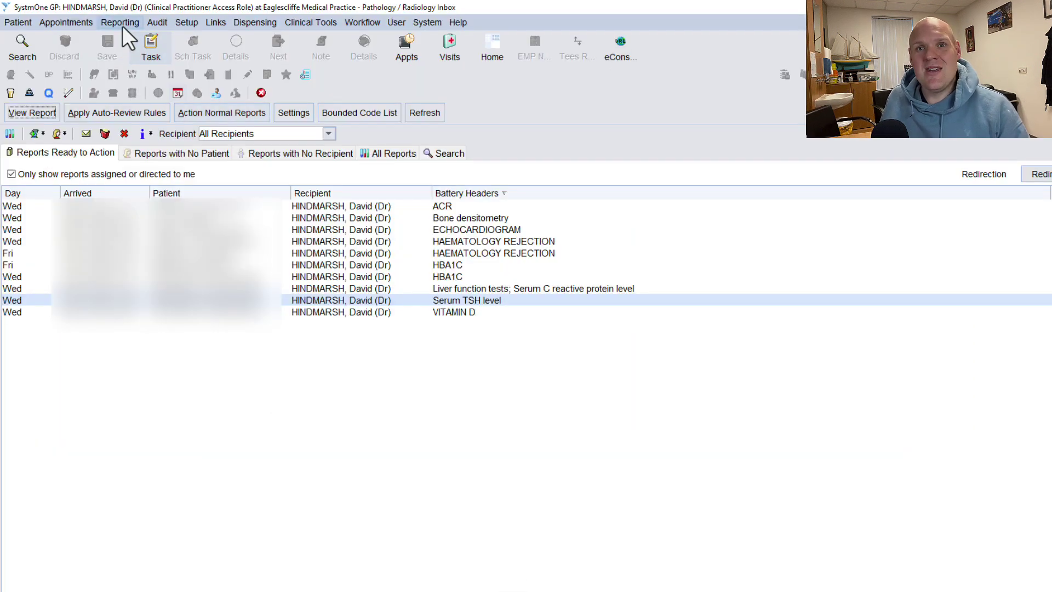
left_click(152, 24)
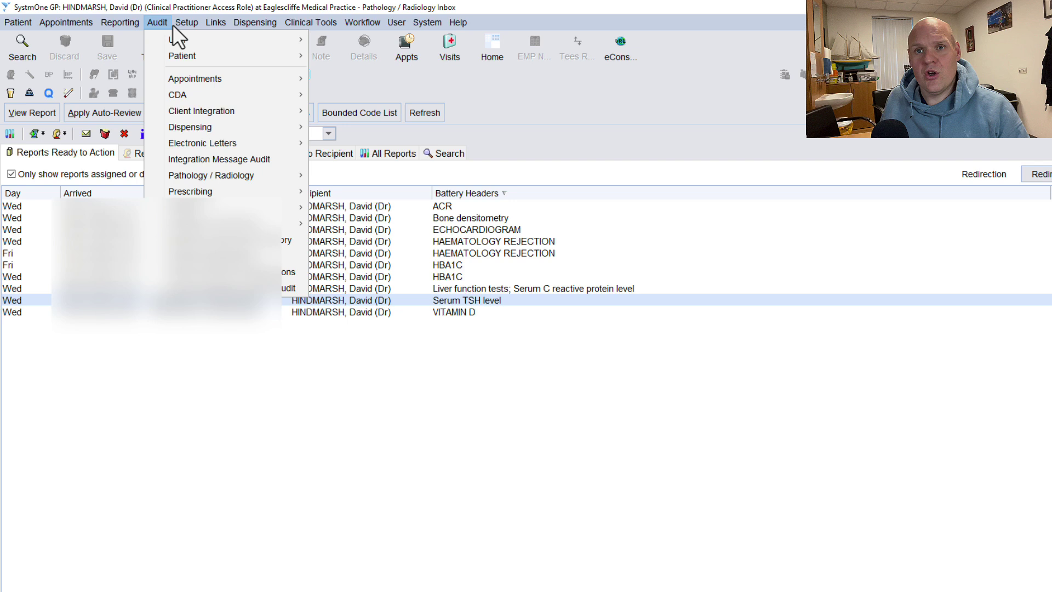
mouse_move(177, 24)
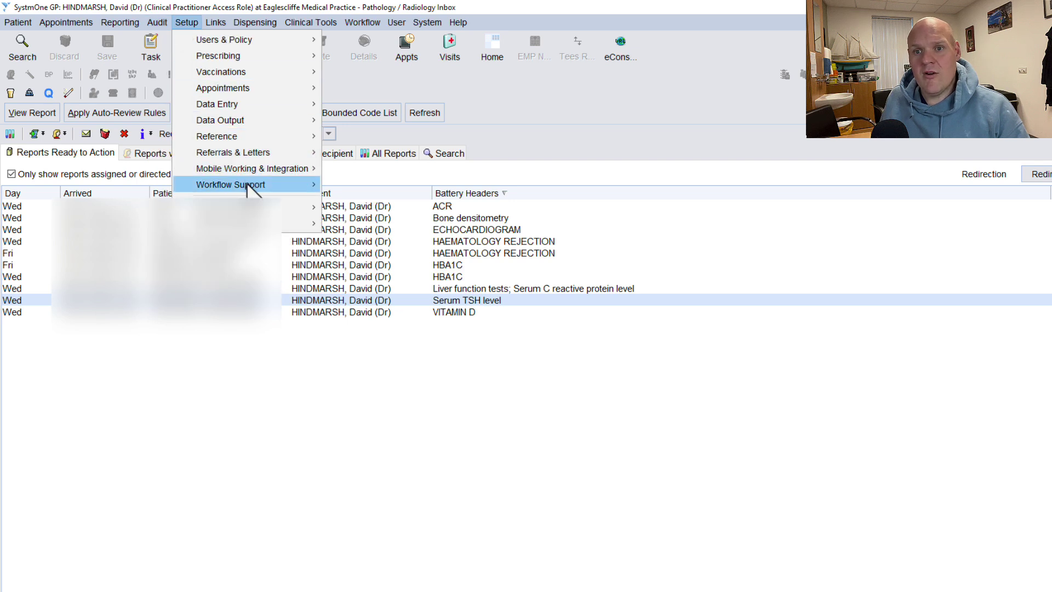
mouse_move(252, 185)
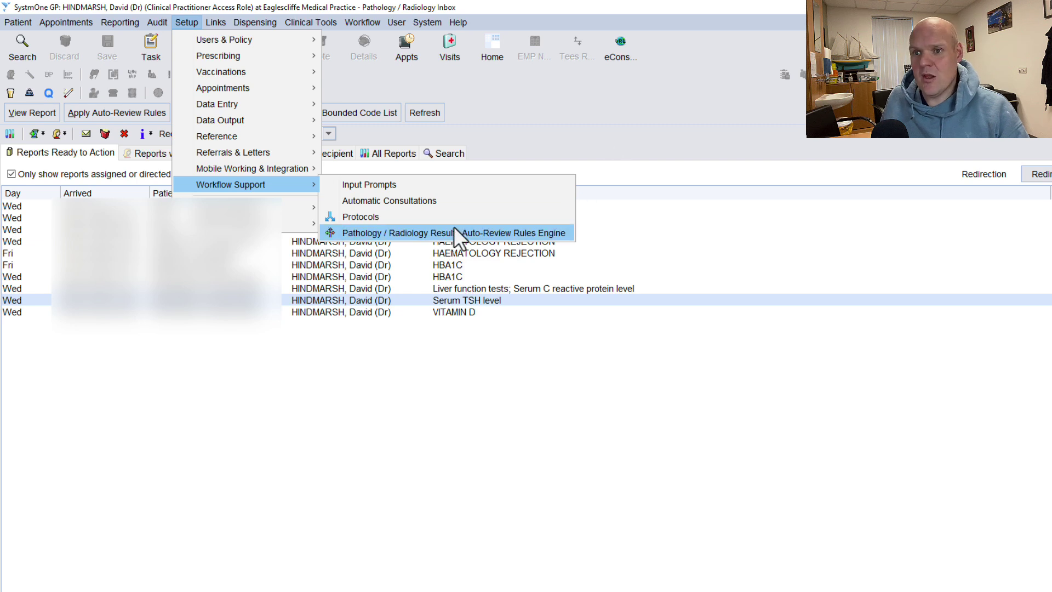
left_click(489, 231)
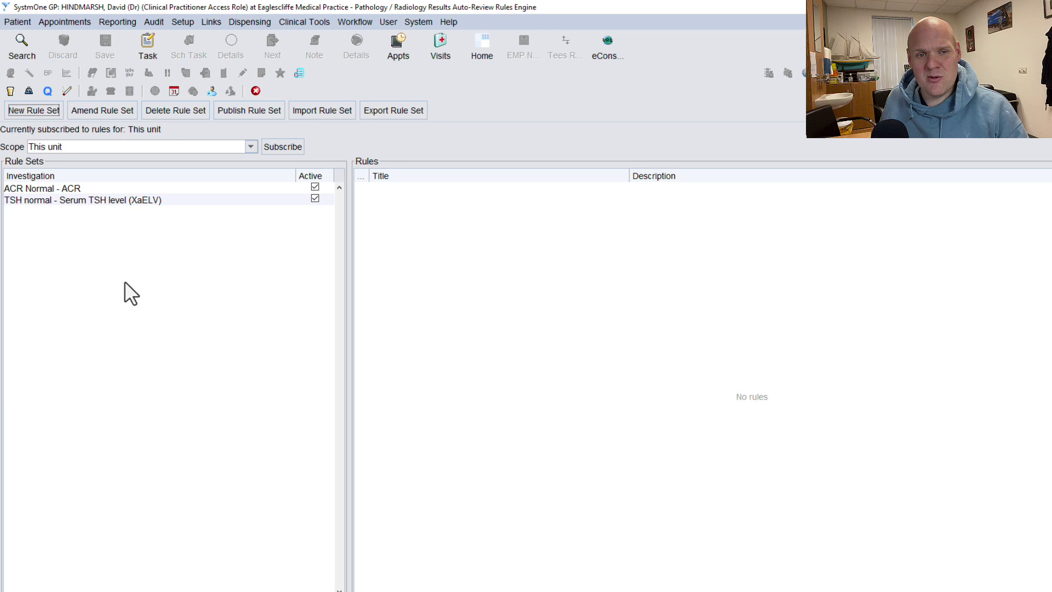
Step: Select the TSH normal rule set and open it with Amend Rule Set
left_click(101, 199)
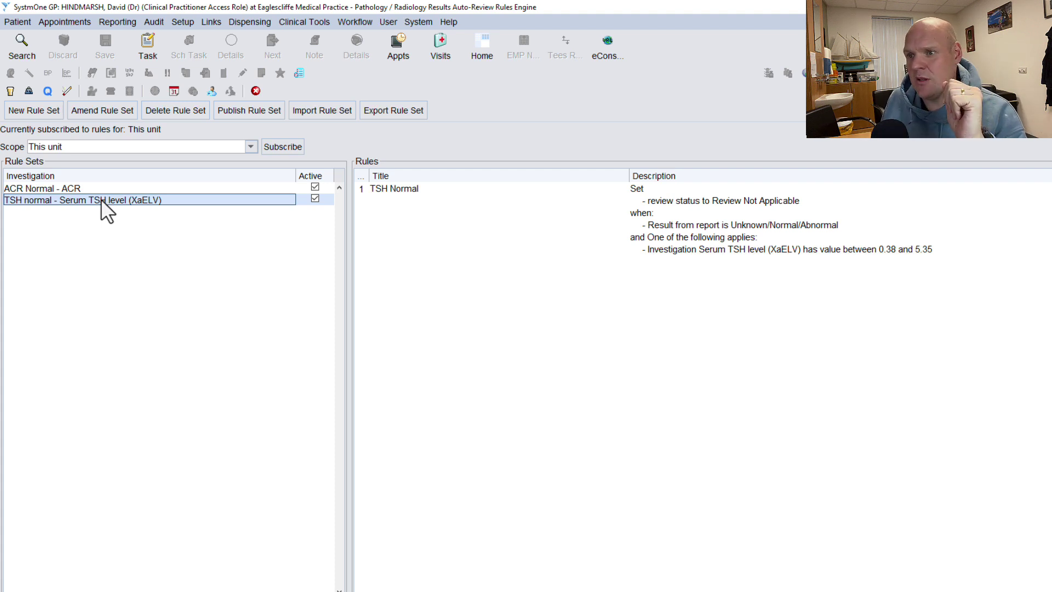
right_click(100, 199)
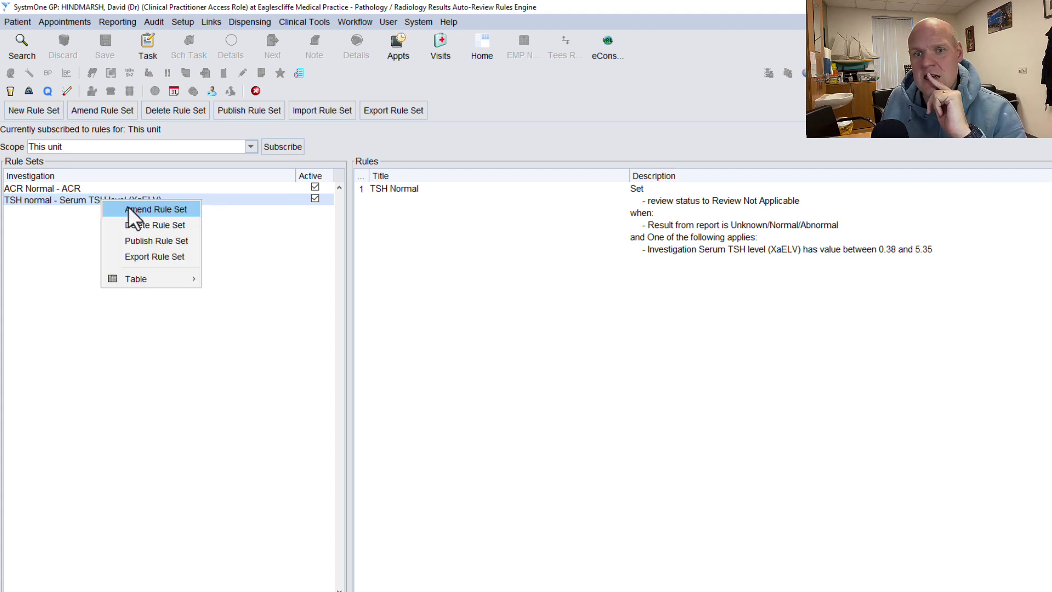
left_click(128, 208)
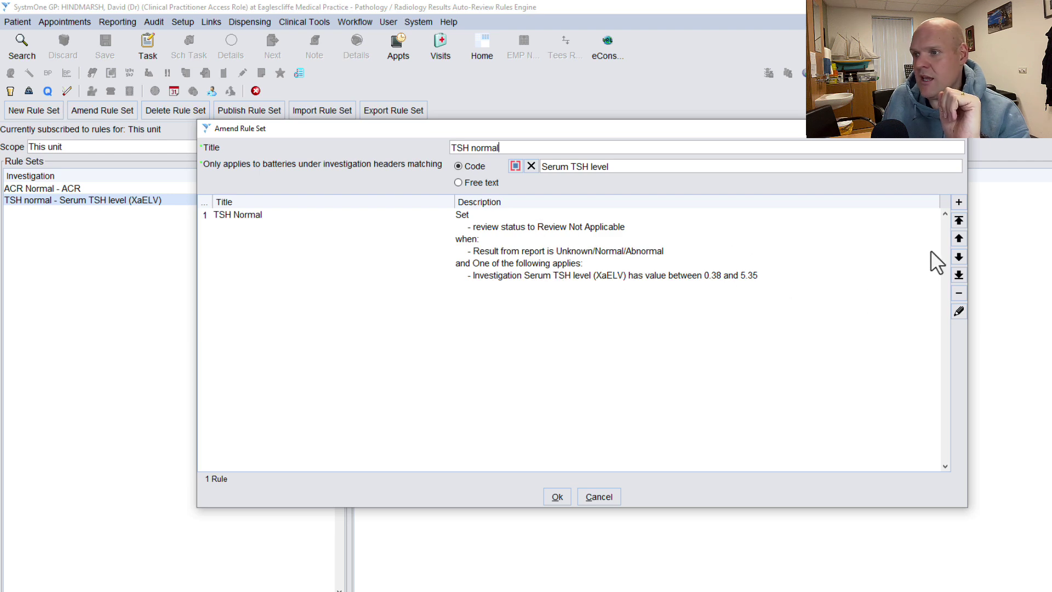
Step: Add a new rule to the set and title it 'TSH Normal'
left_click(959, 205)
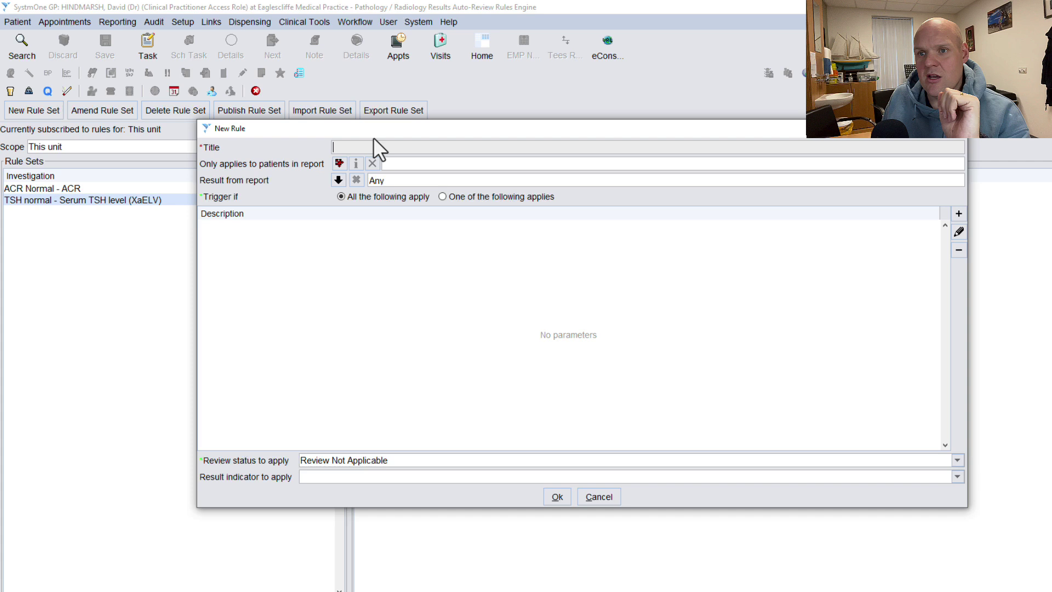
left_click_drag(373, 125, 389, 158)
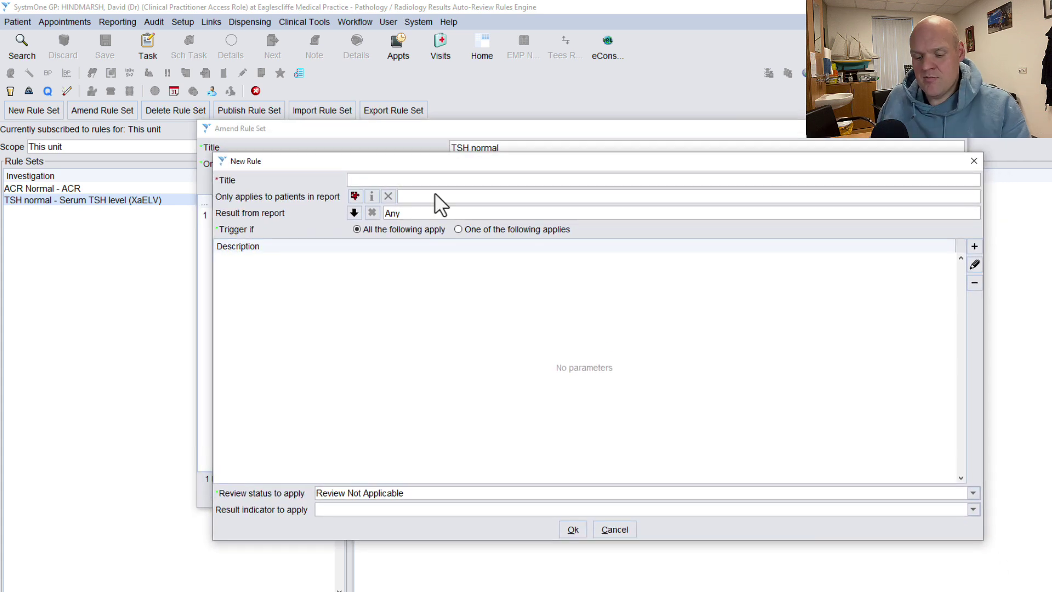
type("TS")
key("BackSpace")
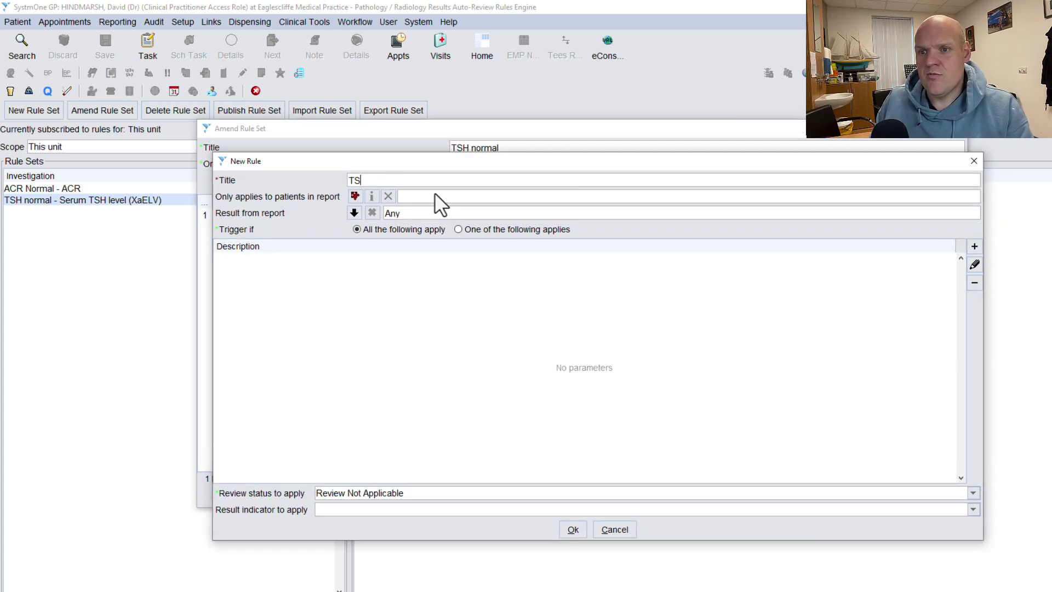
type("H Nrm")
key("BackSpace")
key("BackSpace")
key("BackSpace")
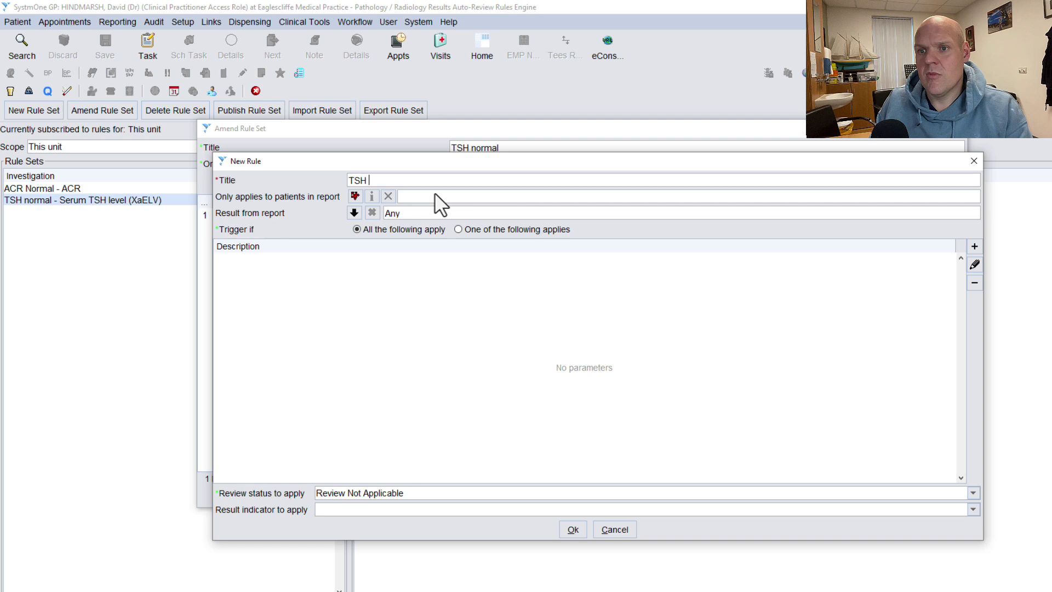
type("Normal")
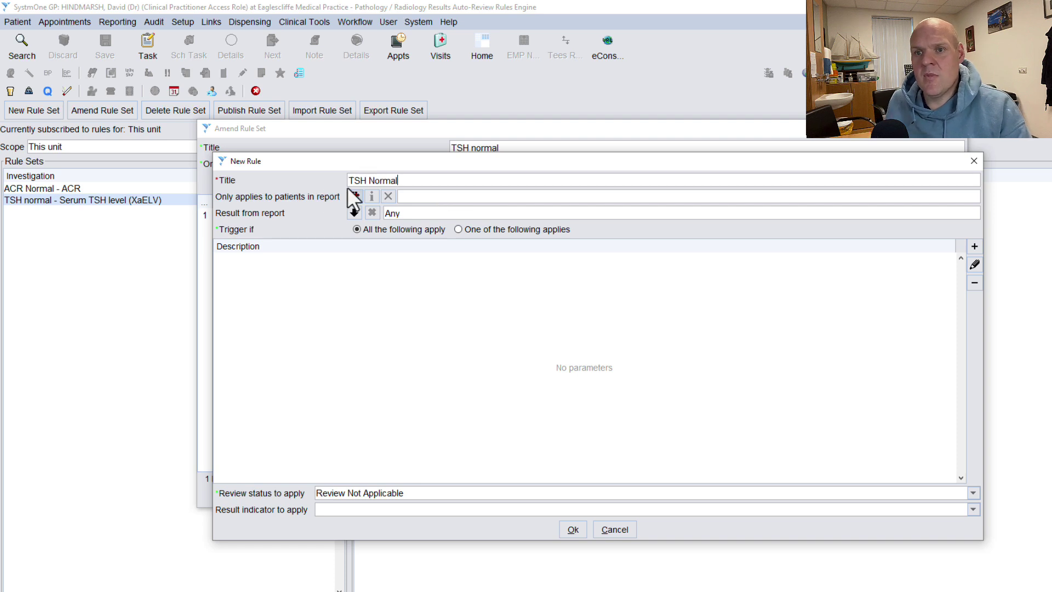
Step: Set the rule's report result to Normal, triggering when any one condition applies
left_click(354, 213)
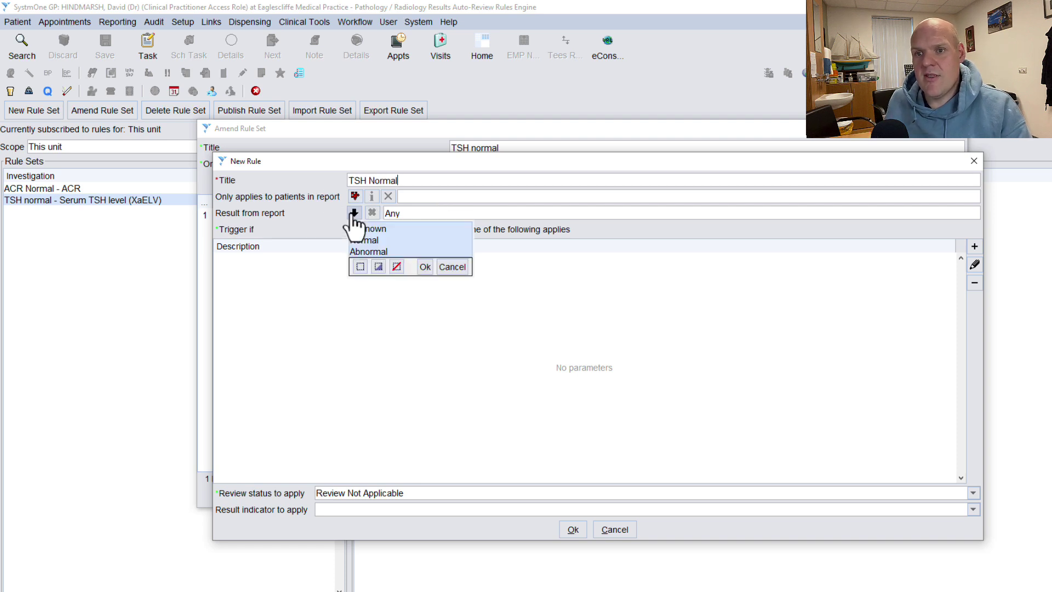
left_click(364, 240)
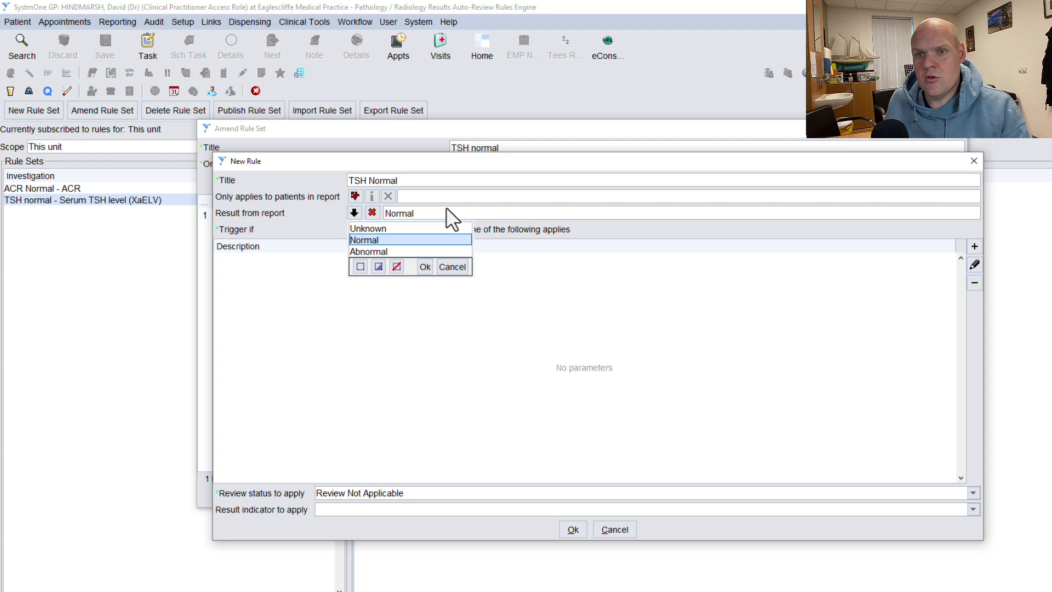
left_click(446, 209)
left_click(354, 213)
left_click(399, 231)
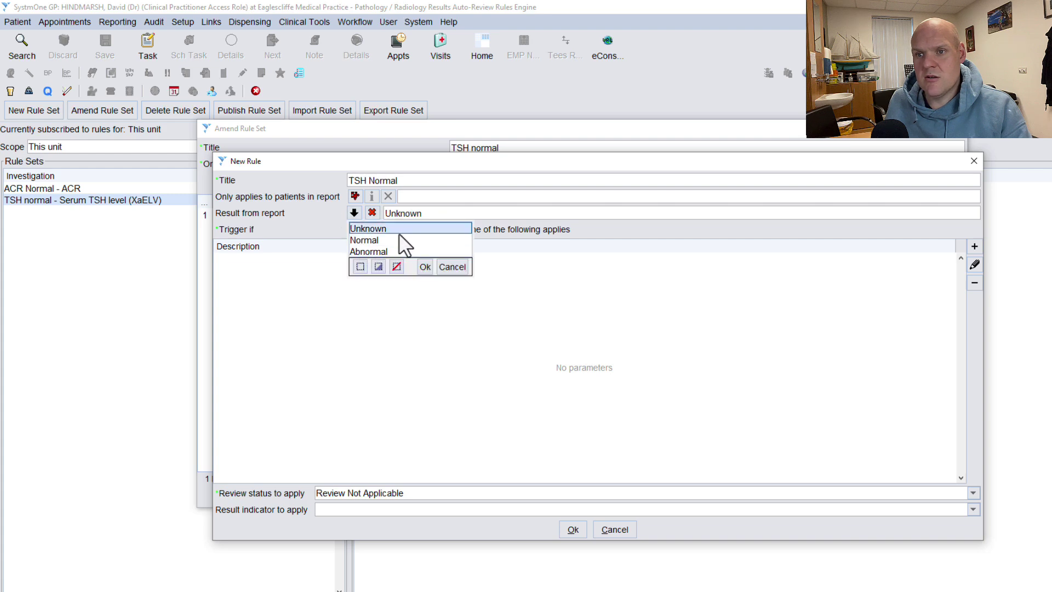
left_click(466, 217)
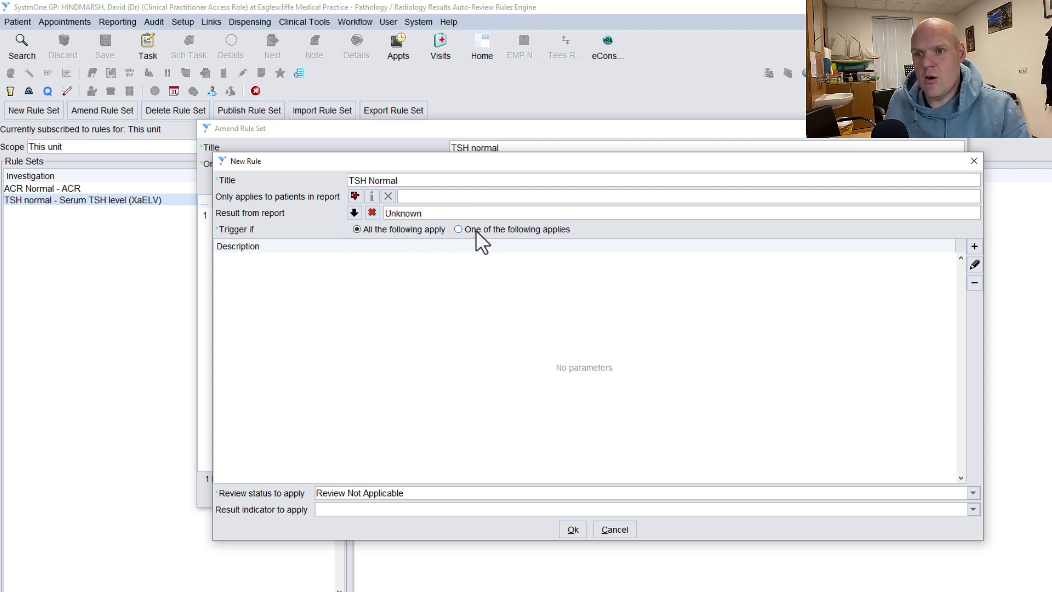
left_click(476, 229)
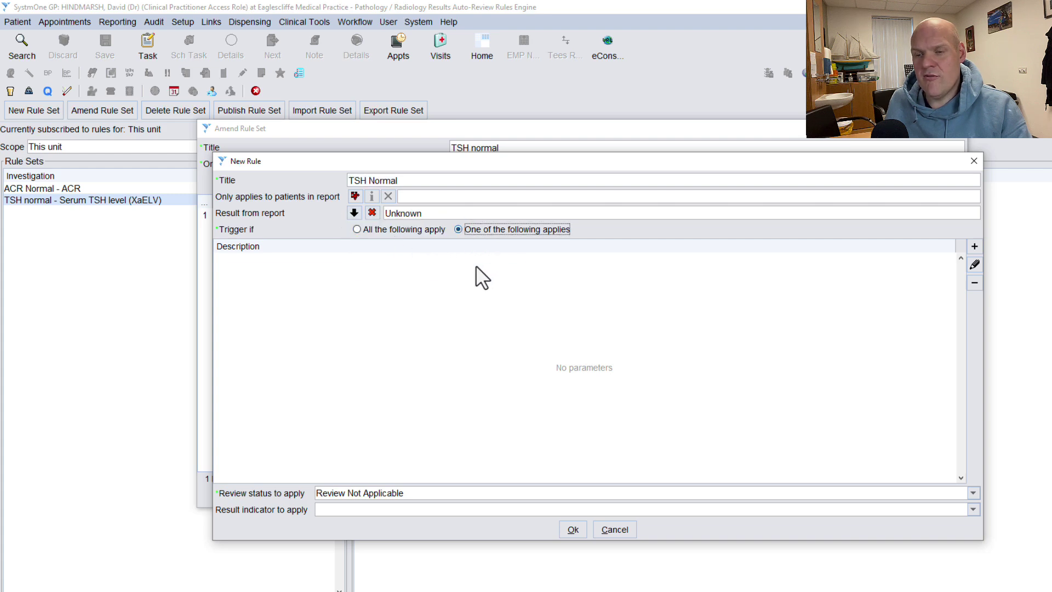
left_click(355, 213)
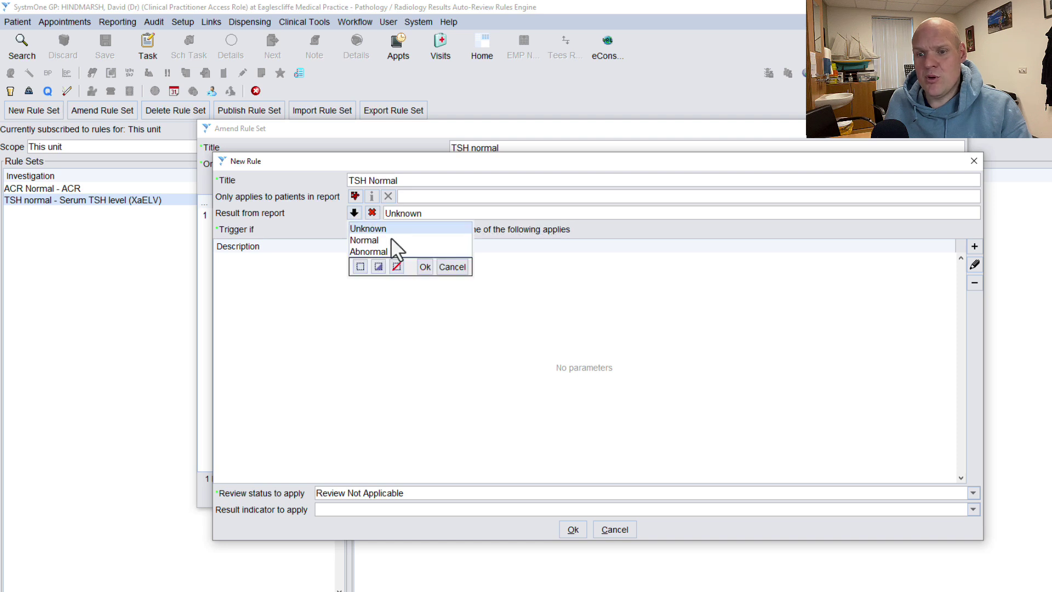
left_click(390, 240)
left_click(426, 268)
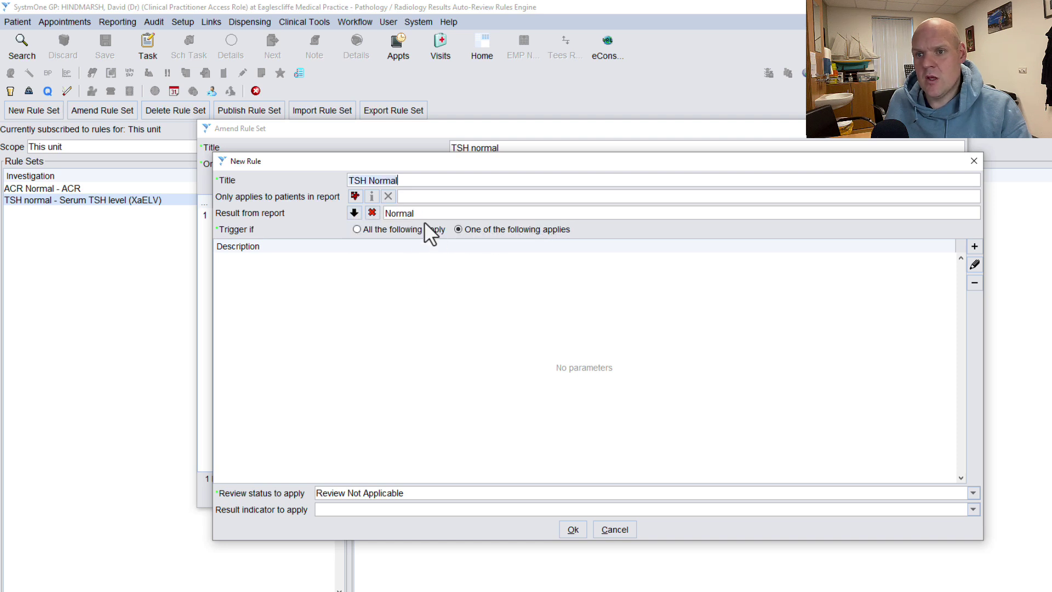
Step: Add a code-based condition, searching 'tsh' and choosing the Serum TSH level code
left_click(975, 249)
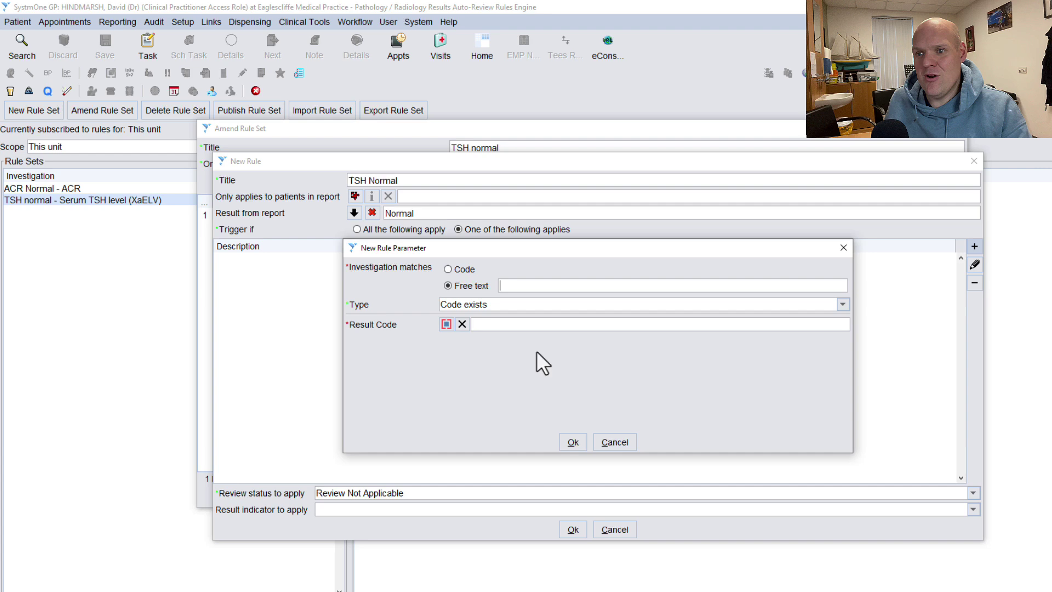
left_click(464, 269)
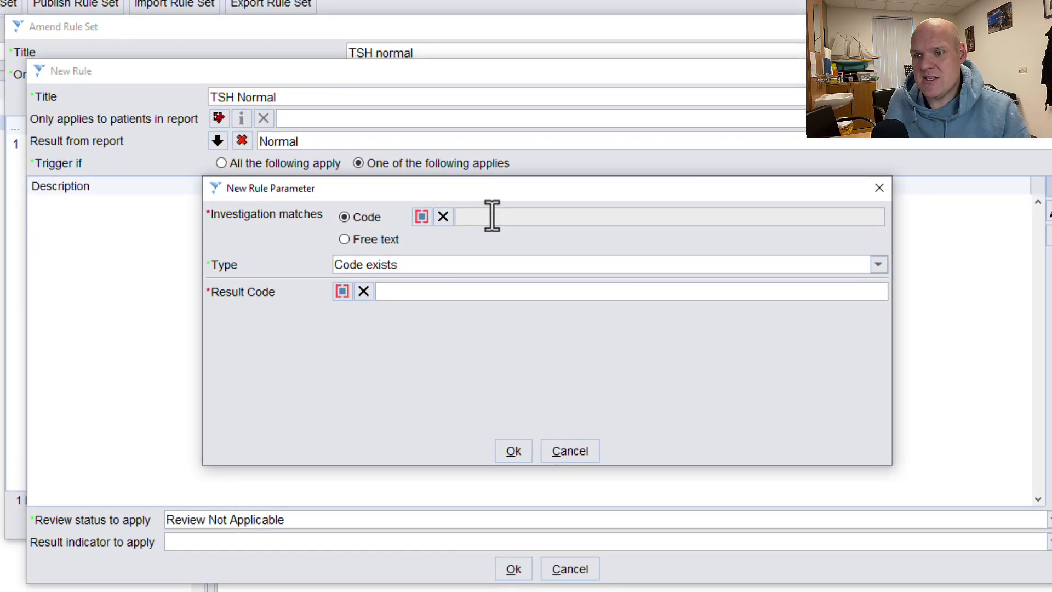
left_click(491, 215)
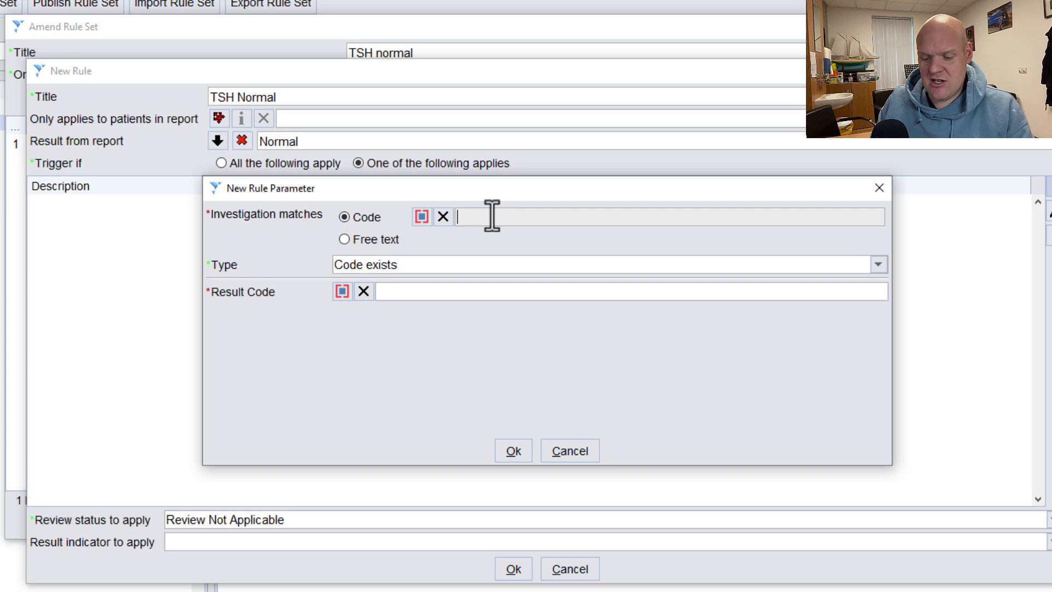
type("tsh")
key("Return")
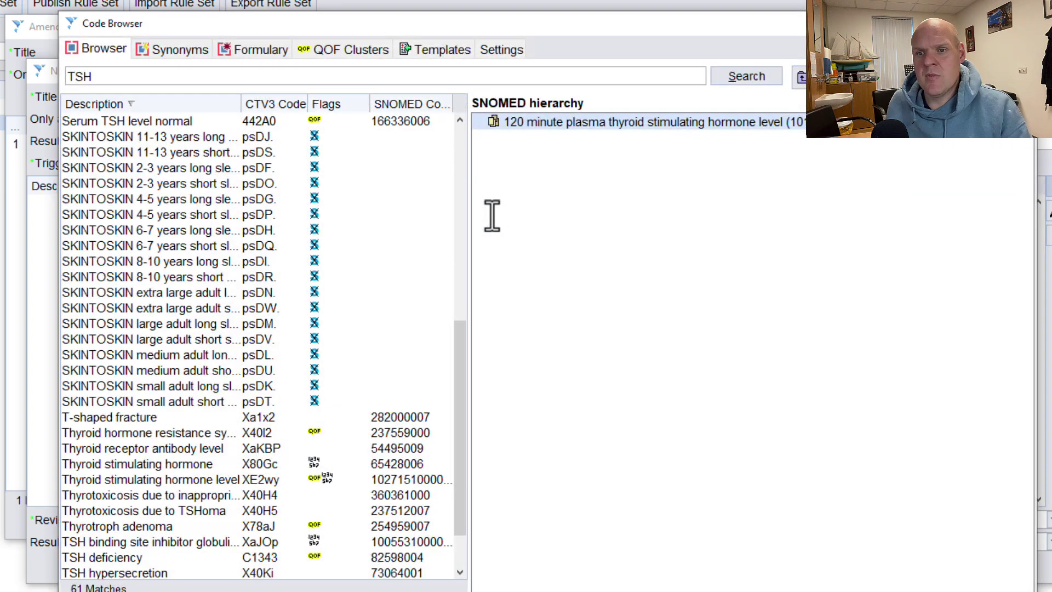
scroll(241, 285, "down", 1)
scroll(325, 356, "up", 2)
scroll(322, 378, "down", 2)
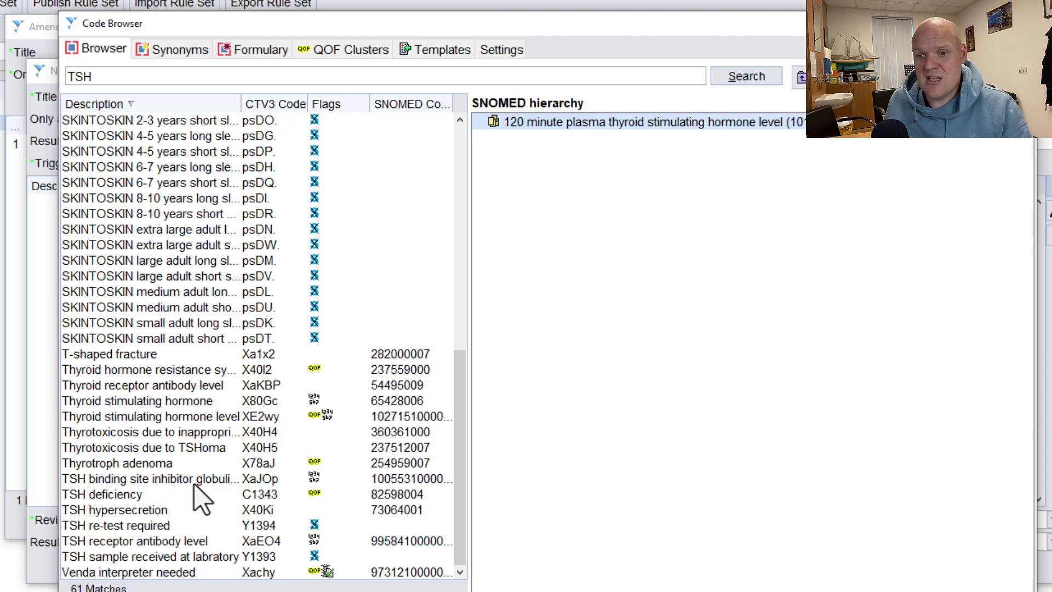
left_click(319, 400)
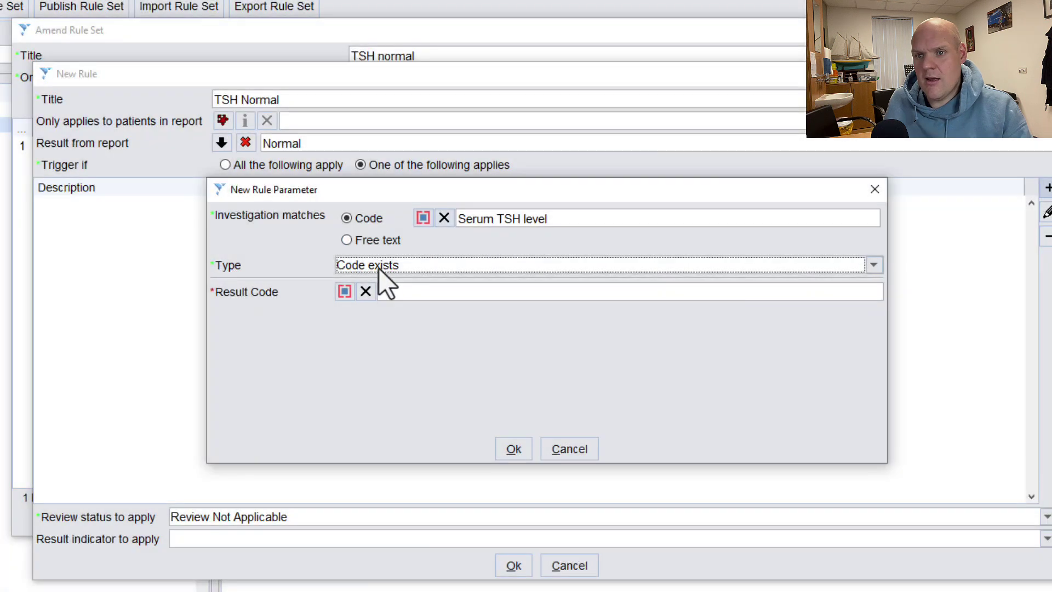
Step: Make the condition a numeric range using the Between operator
left_click(379, 268)
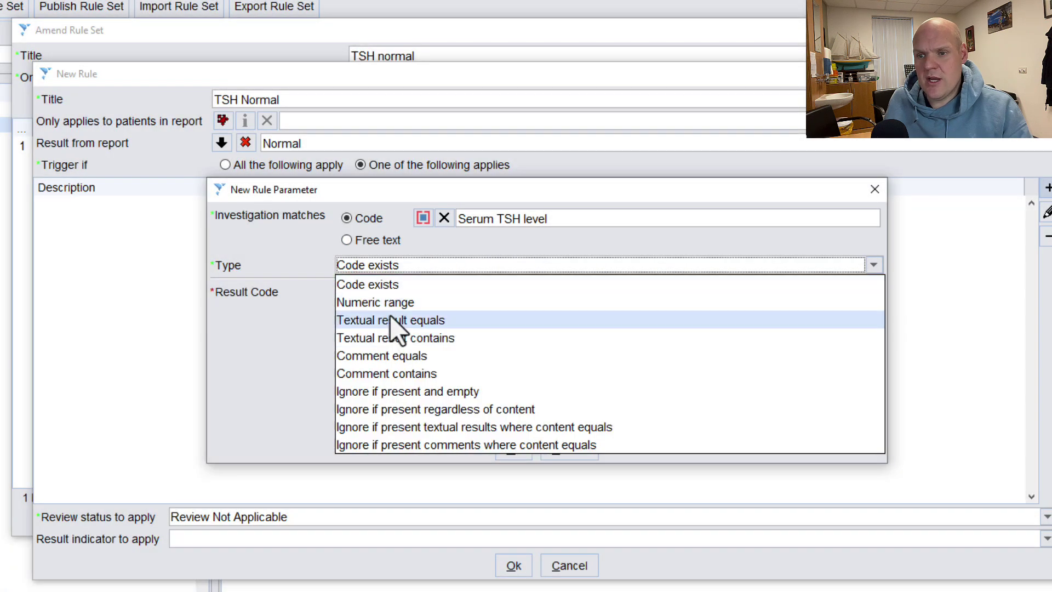
left_click(387, 303)
left_click(381, 292)
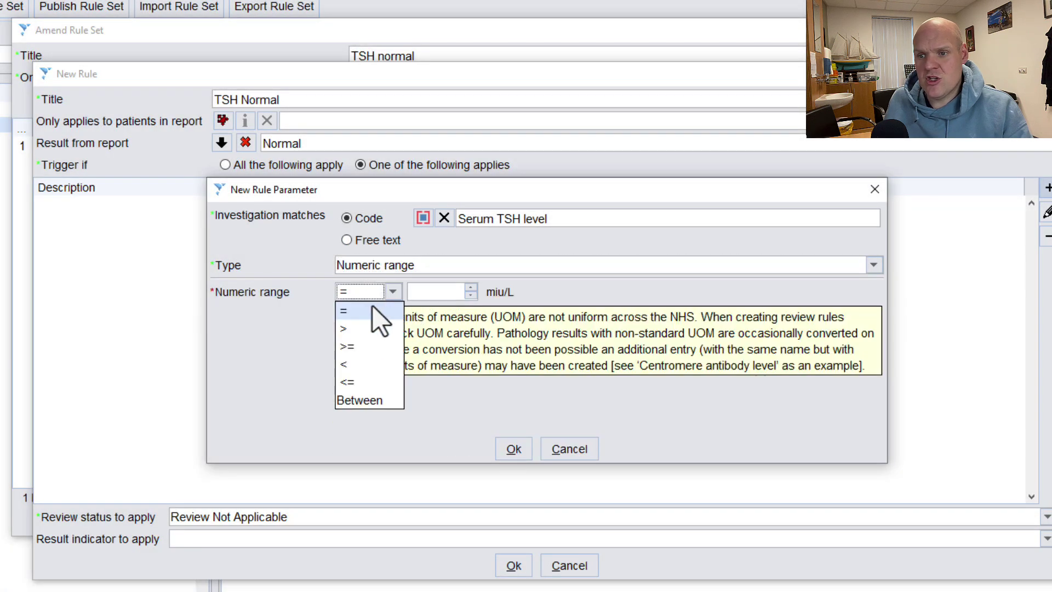
left_click(357, 396)
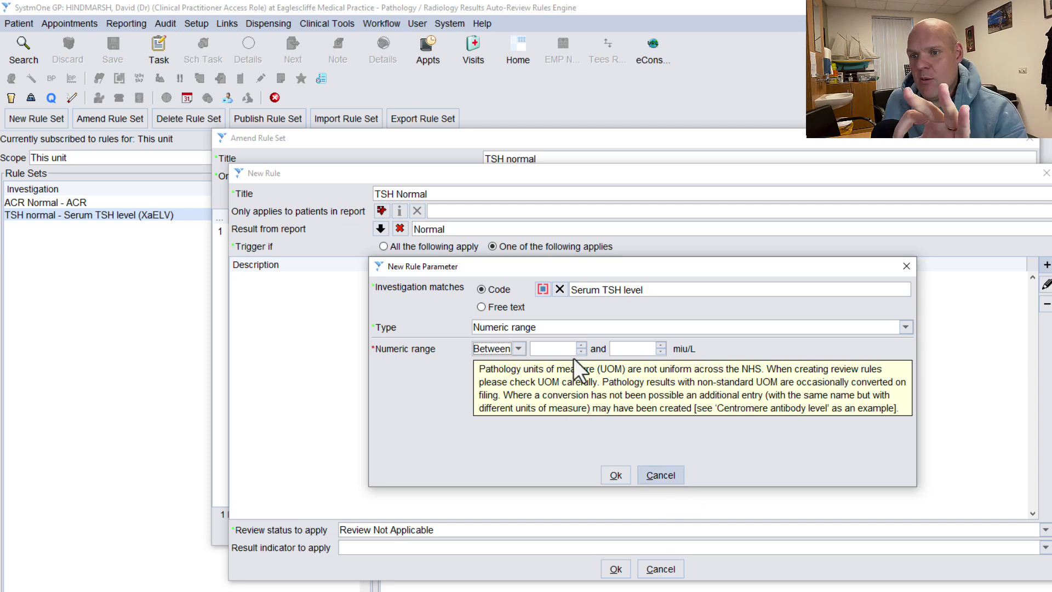
Step: Discard the new rule, view then cancel the existing TSH Normal rule, and close Amend Rule Set
left_click(660, 475)
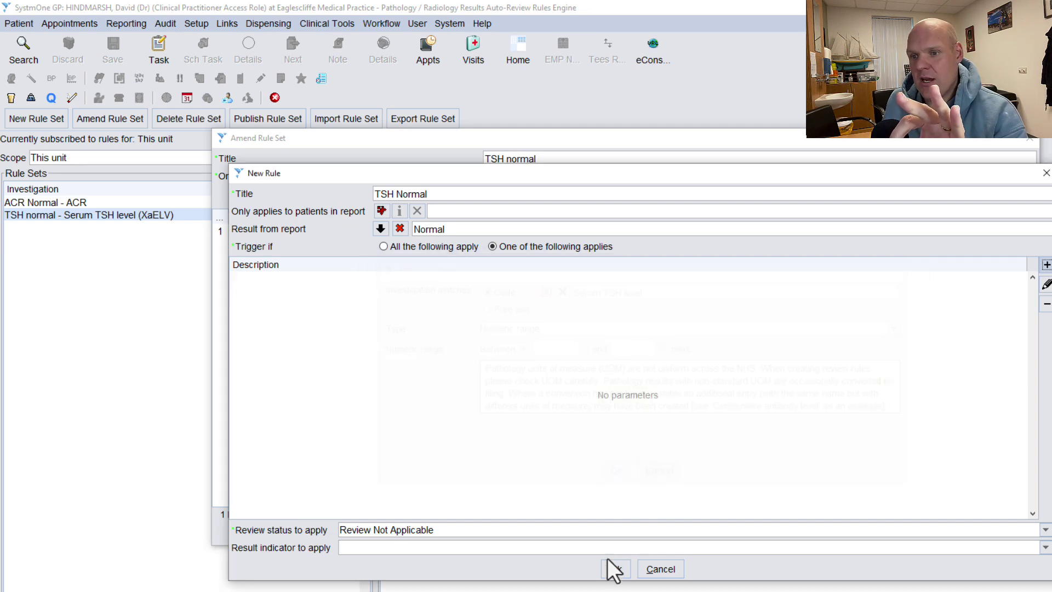
left_click(661, 570)
right_click(571, 280)
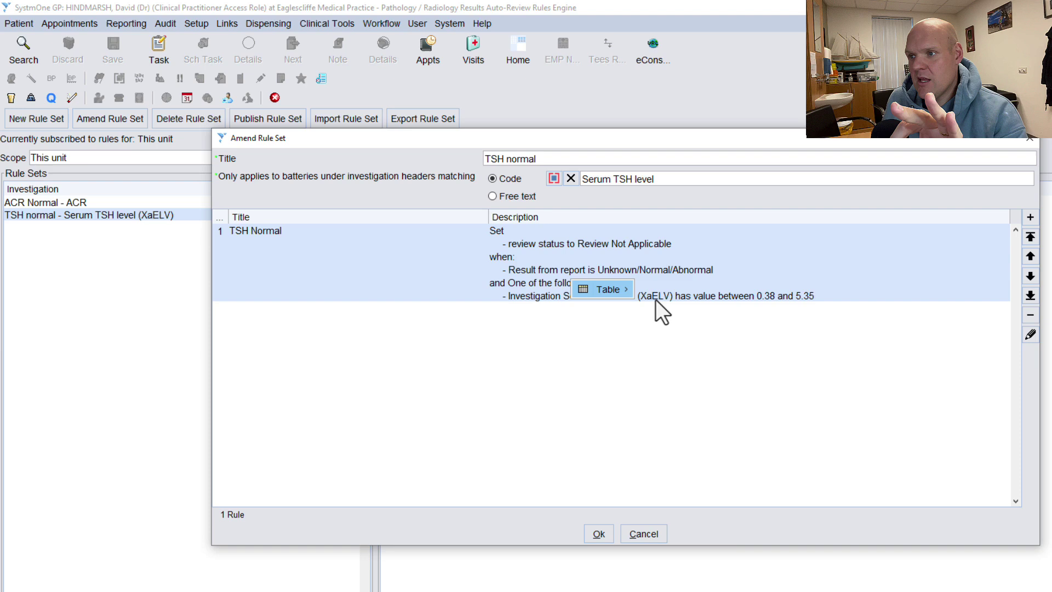
left_click(914, 336)
left_click(1031, 335)
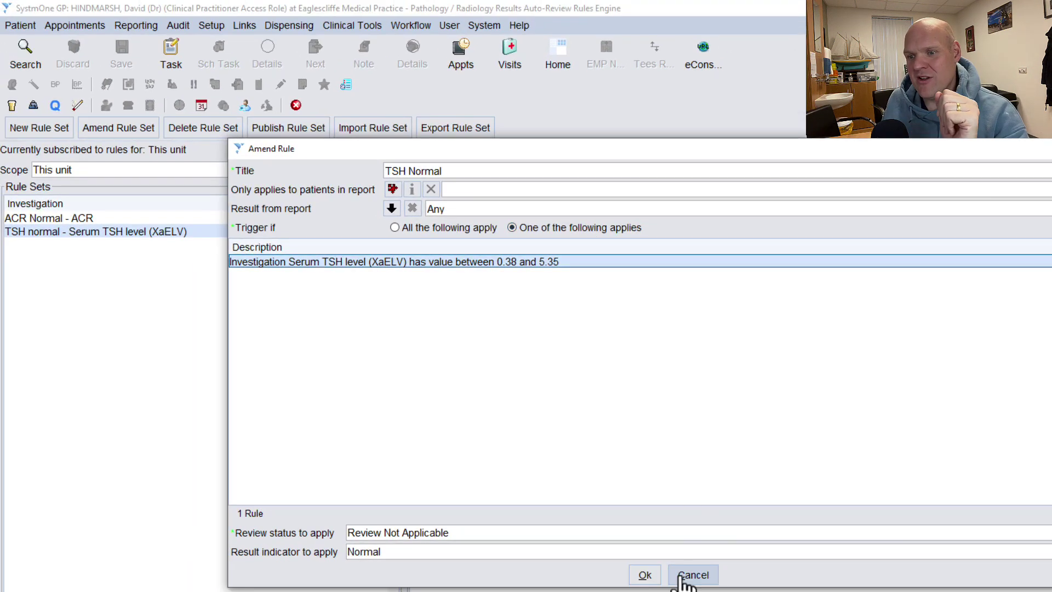
left_click(691, 574)
left_click(691, 574)
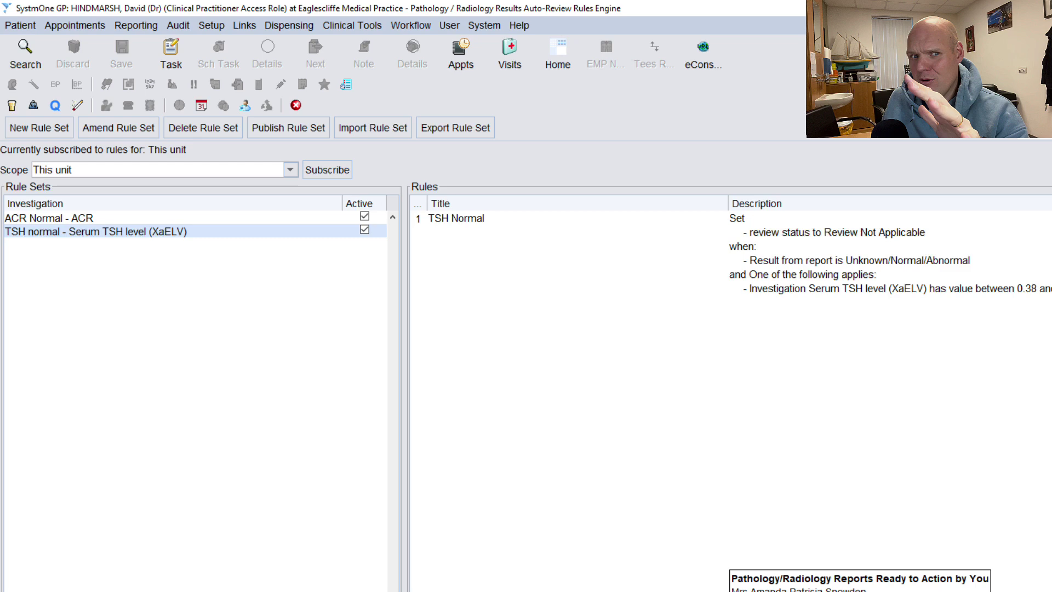
Step: In the pathology inbox, preview auto-review rules for the Serum TSH level report and expand its audit
left_click(855, 578)
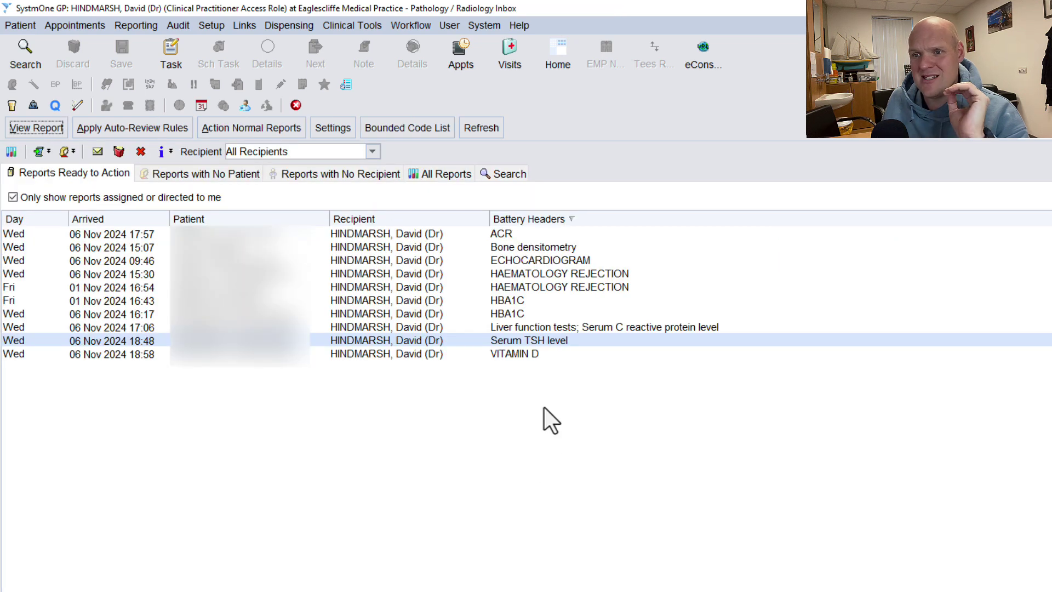
right_click(543, 338)
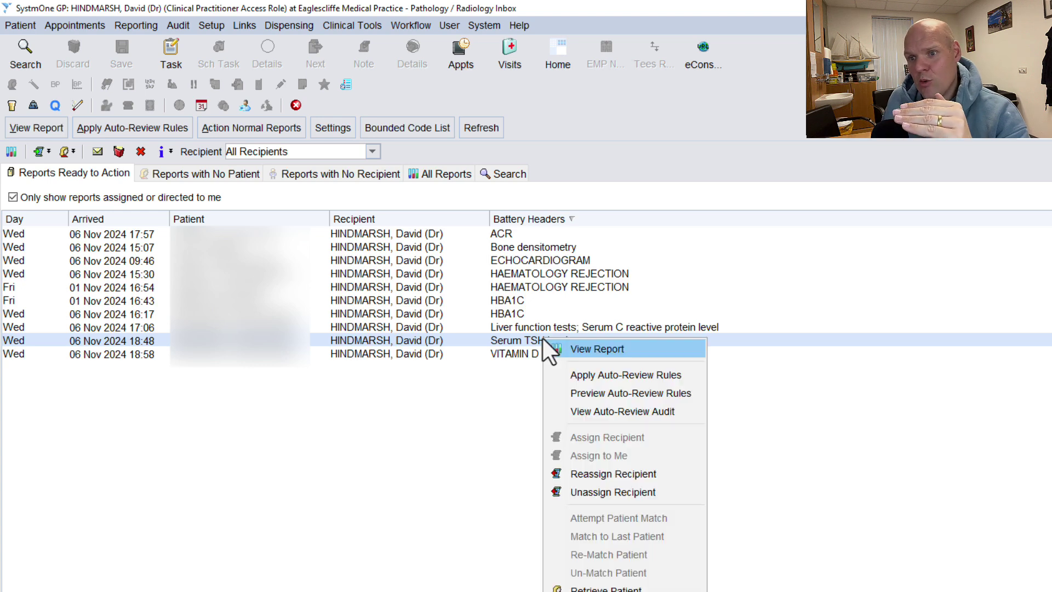
left_click(593, 390)
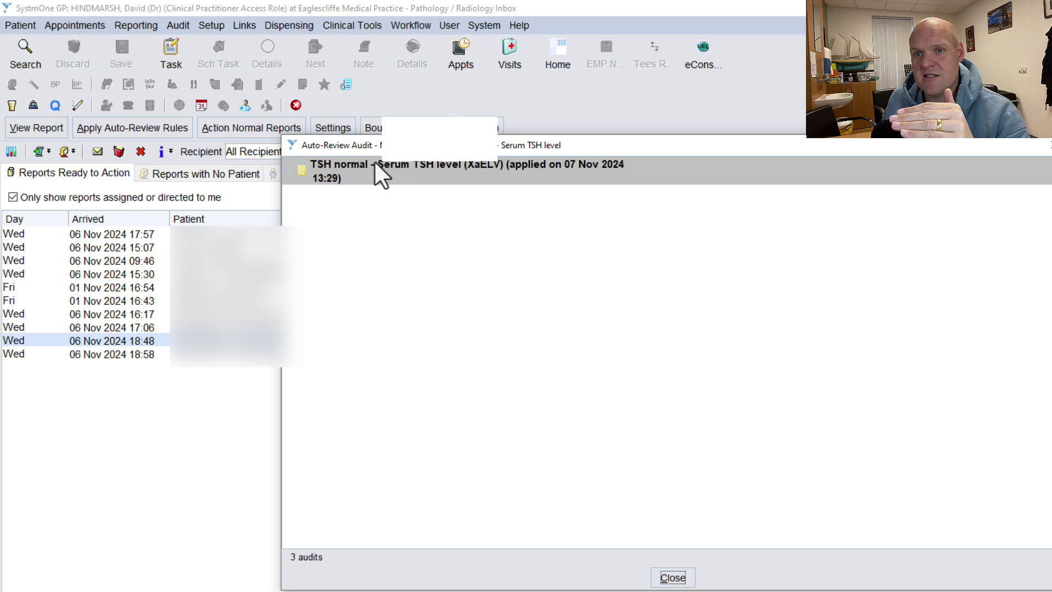
left_click(288, 171)
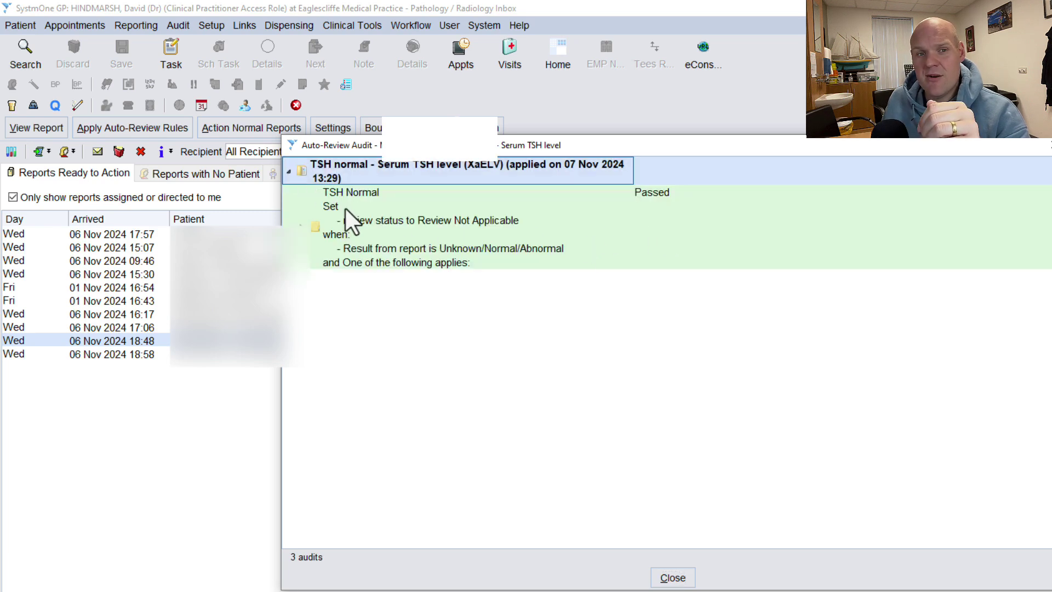
left_click(680, 579)
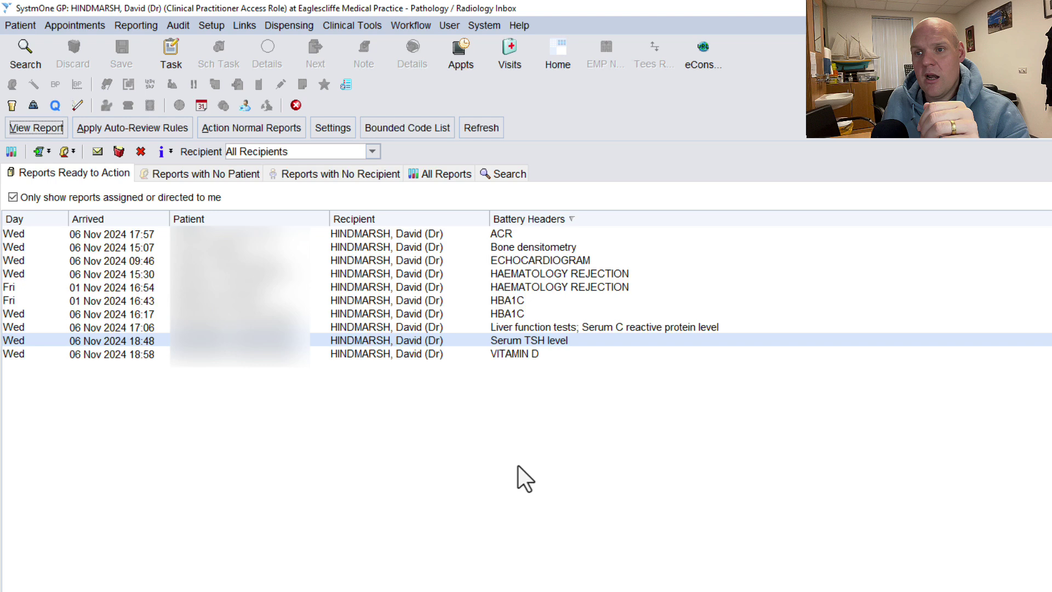
Step: Preview auto-review rules for the ACR report and expand the ACR Normal audit
right_click(498, 235)
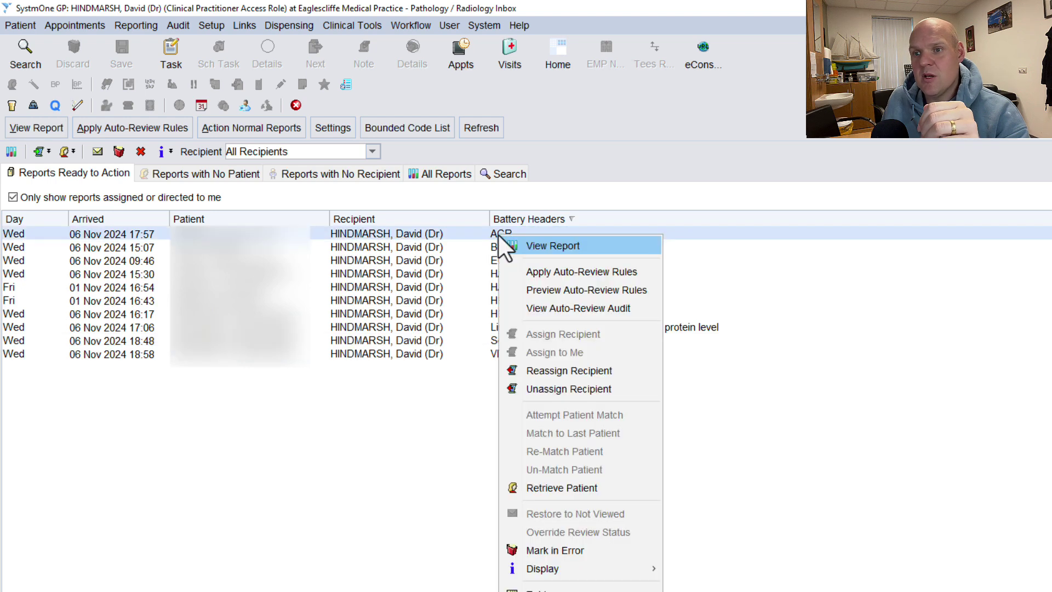
left_click(590, 289)
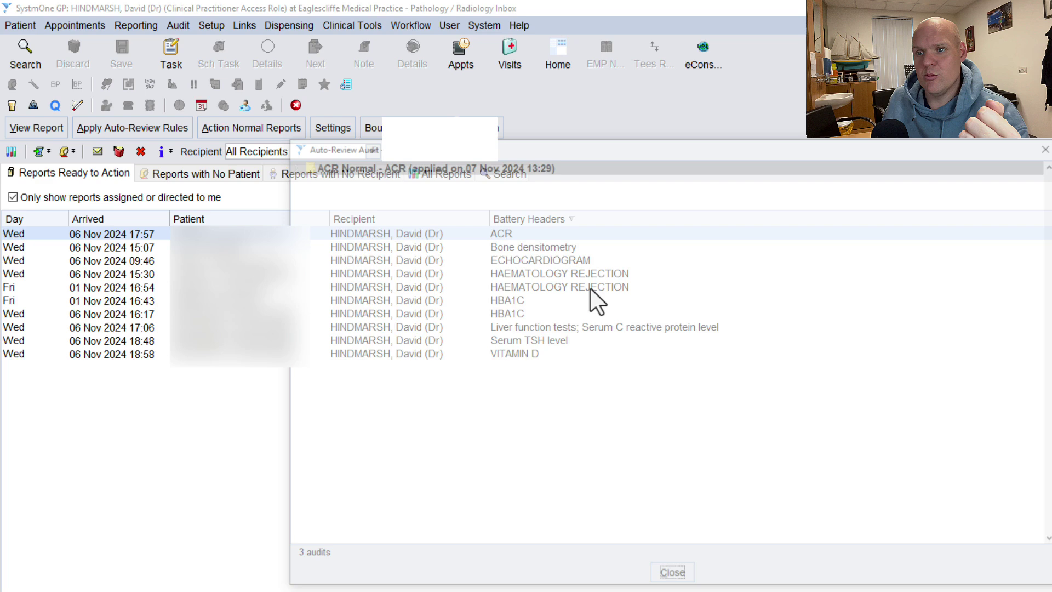
left_click(287, 165)
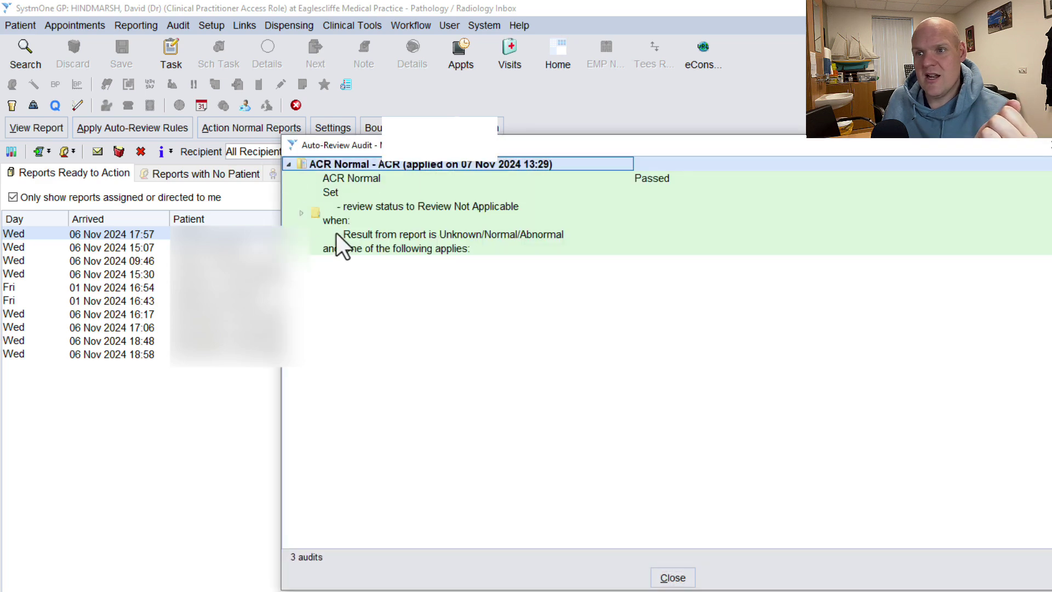
left_click(673, 577)
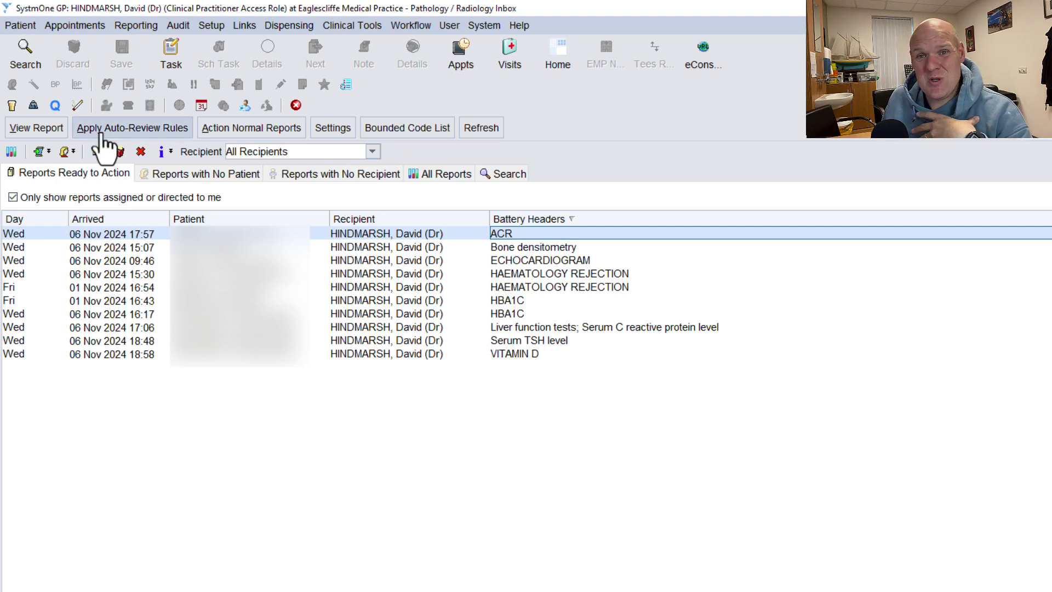
Step: Apply the auto-review rules to all 6 inbox reports and close the Auto-Review Summary
left_click(102, 134)
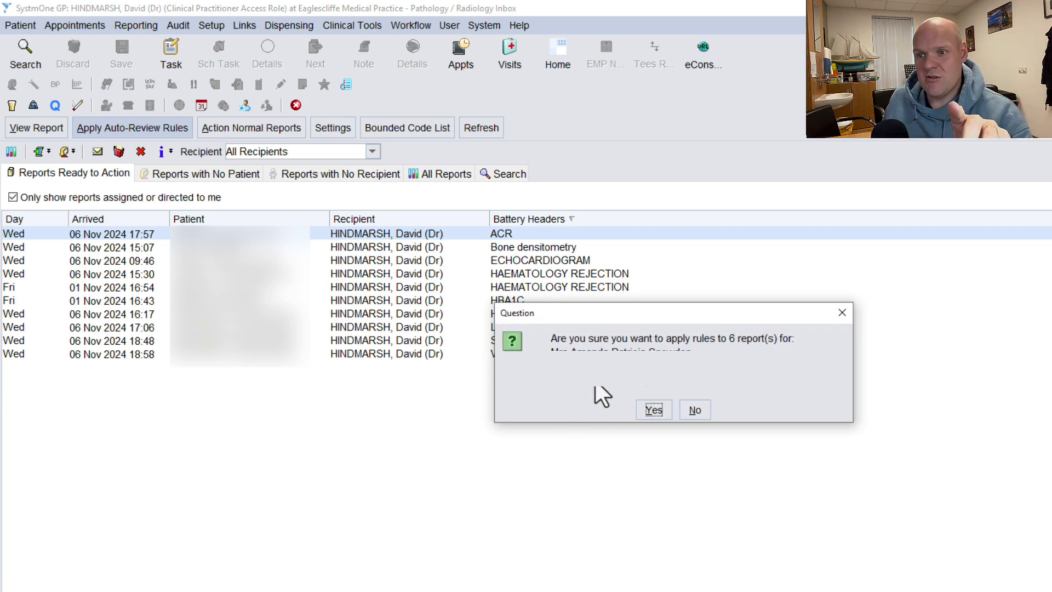
left_click(658, 411)
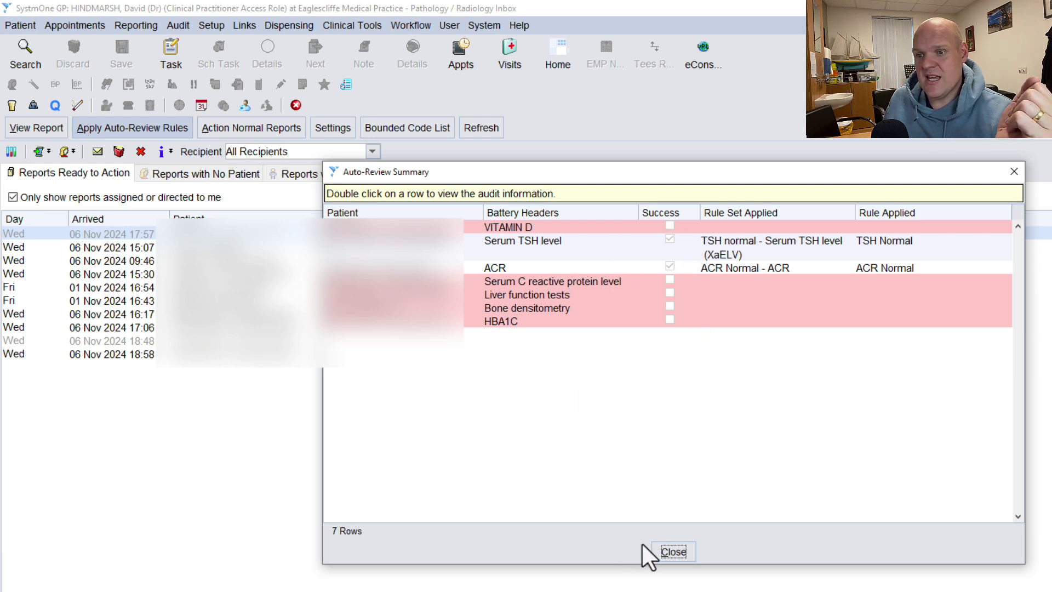
left_click(671, 552)
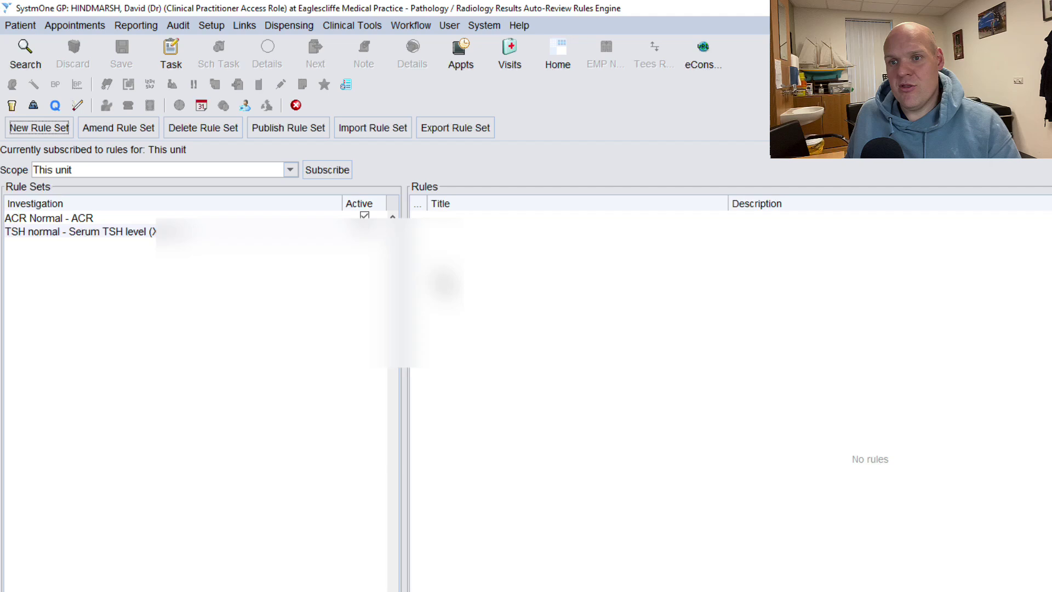
Step: Amend the TSH normal rule set and double-click its TSH Normal rule to edit it
left_click(142, 232)
right_click(142, 231)
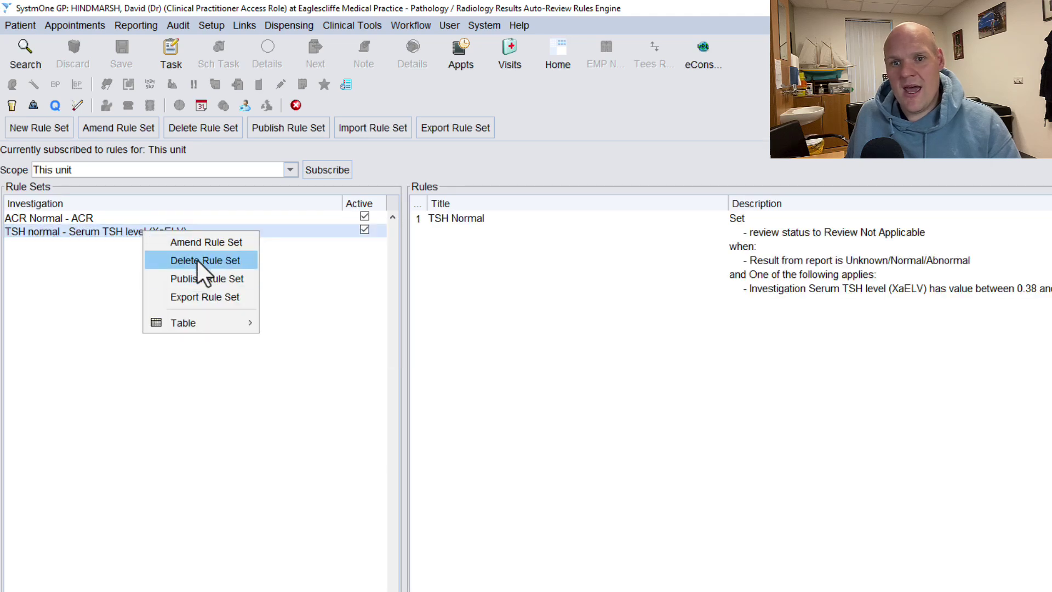
left_click(192, 245)
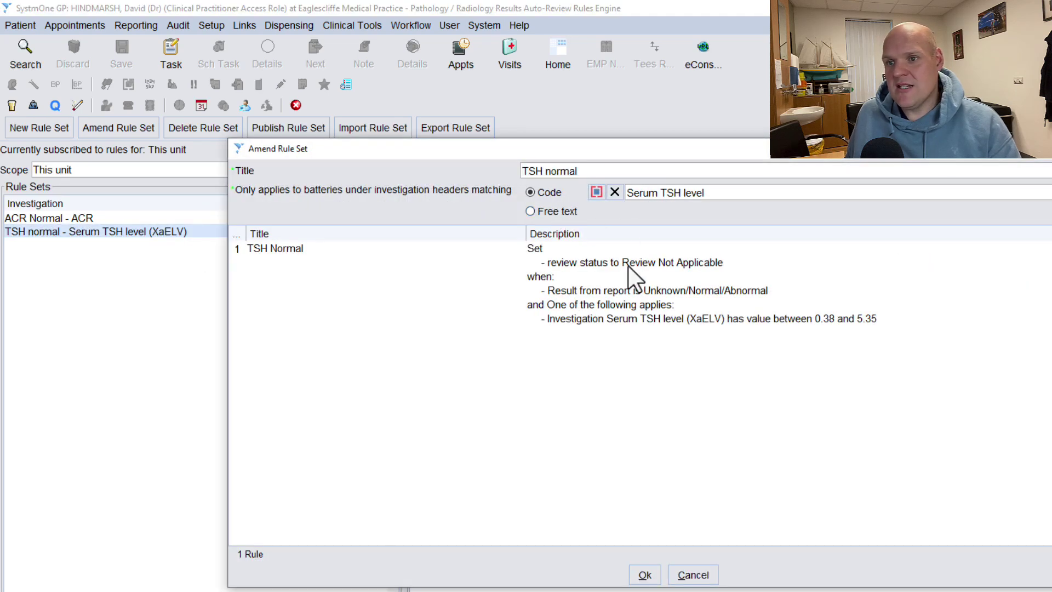
left_click(814, 282)
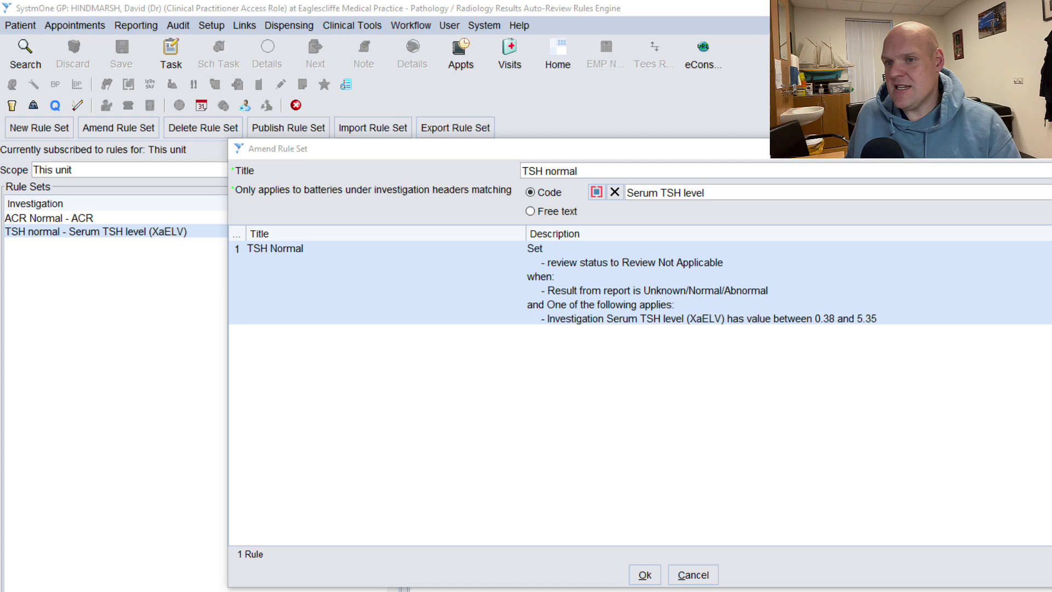
double_click(539, 318)
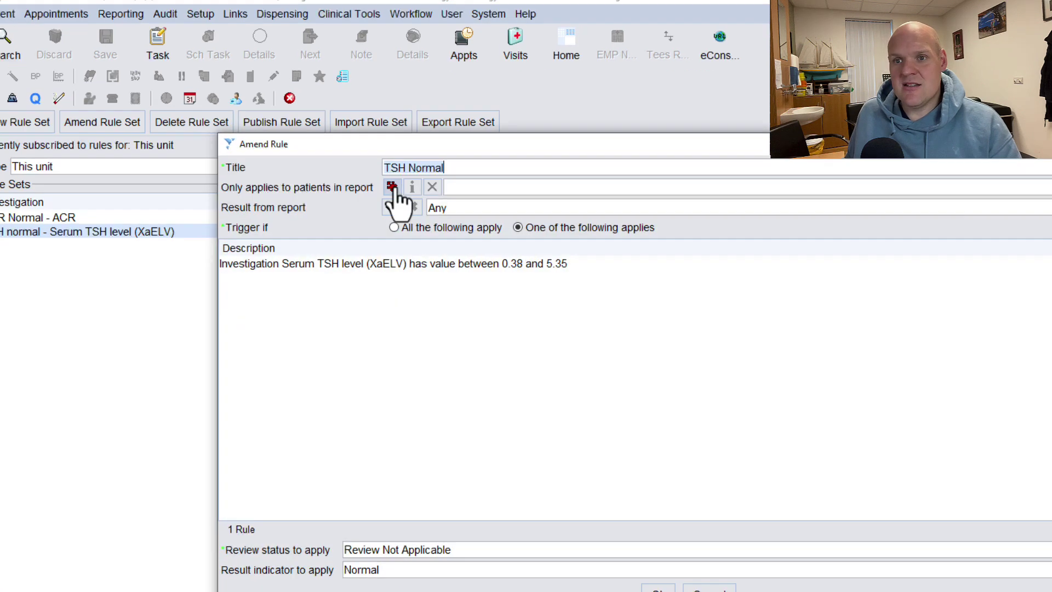